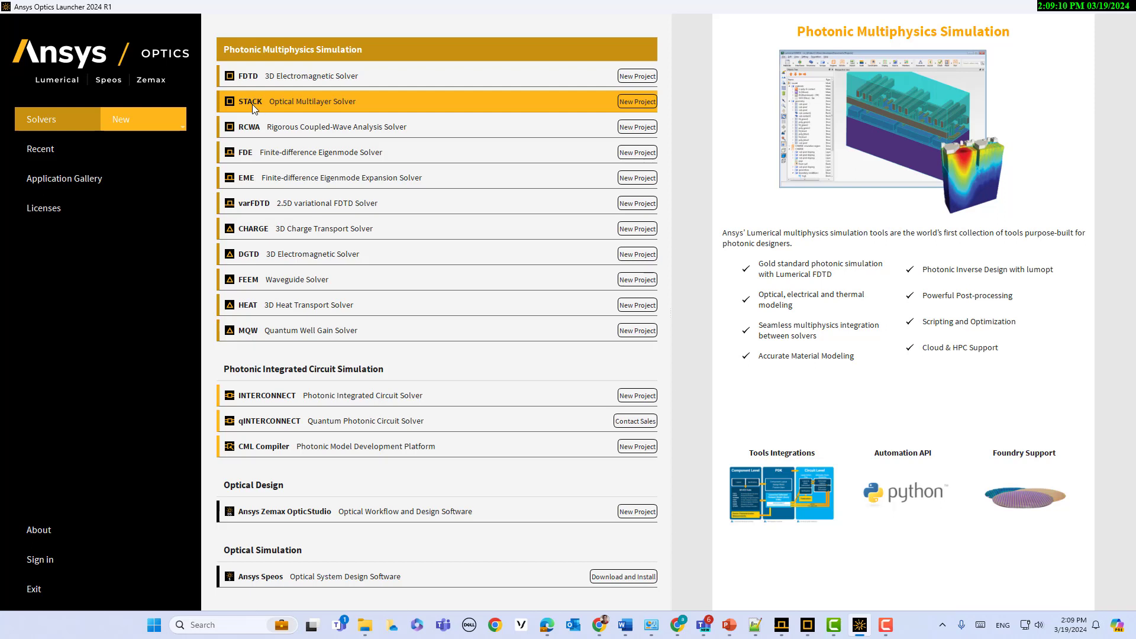
- Start a new STACK project and open the STACK object's layer settings
left_click(637, 102)
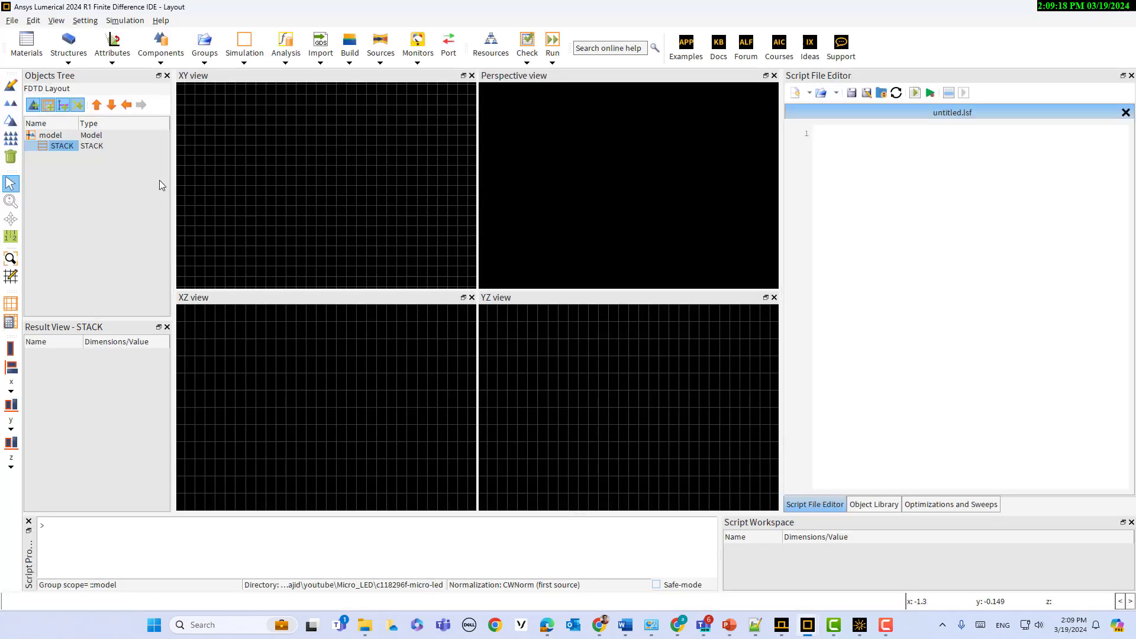
right_click(65, 149)
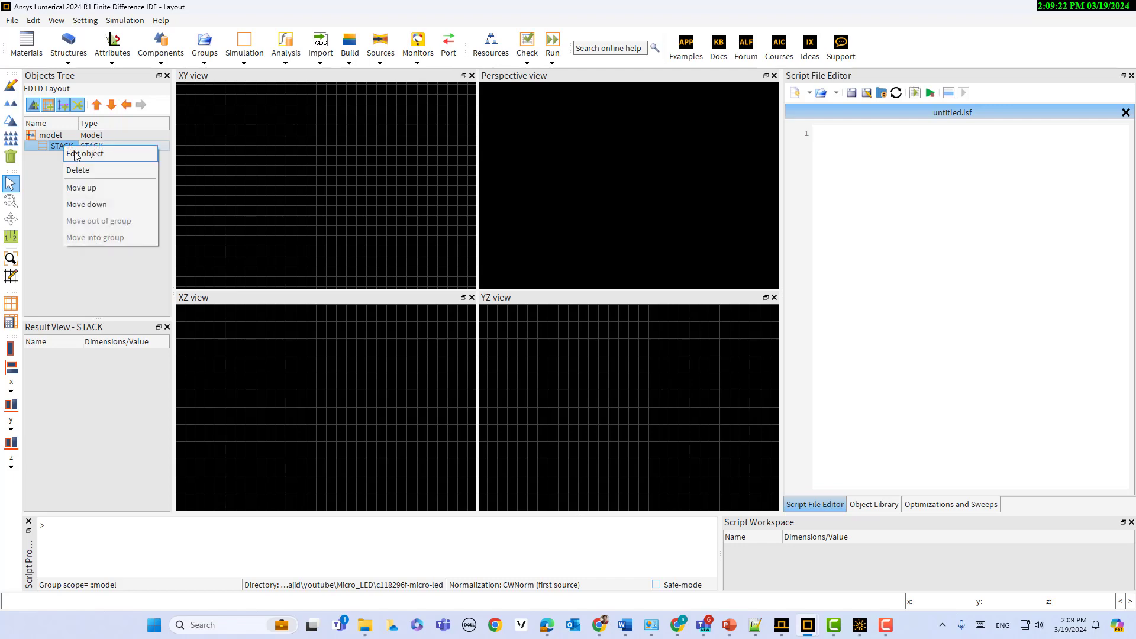
left_click(76, 155)
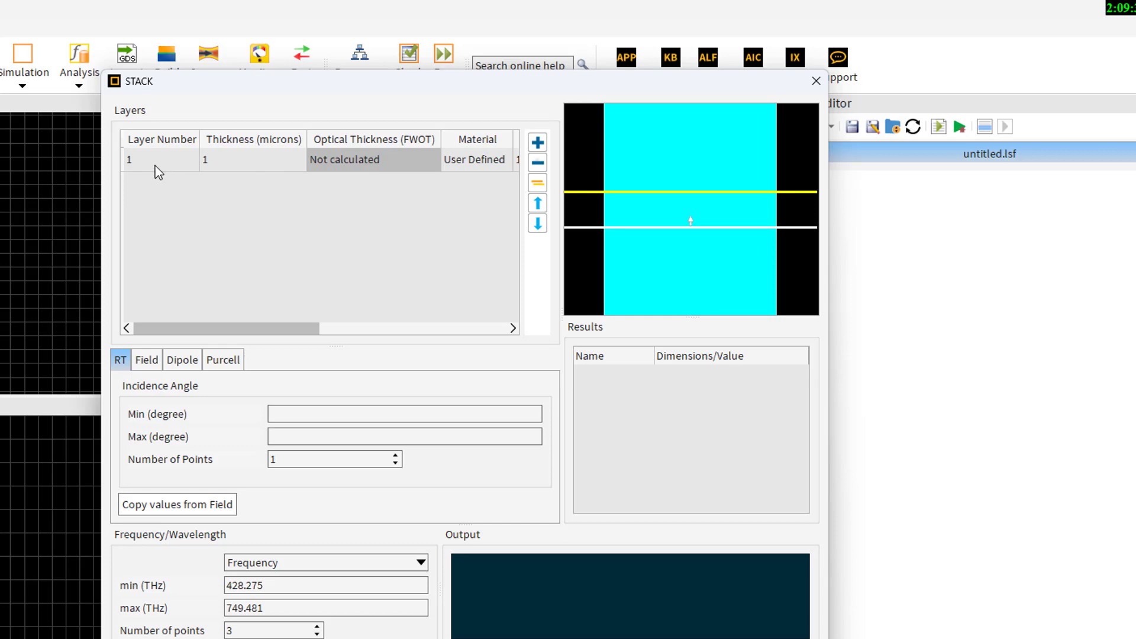
- Keep layer 1 at 1 micron thick and set its material to Al (Aluminium)
double_click(215, 170)
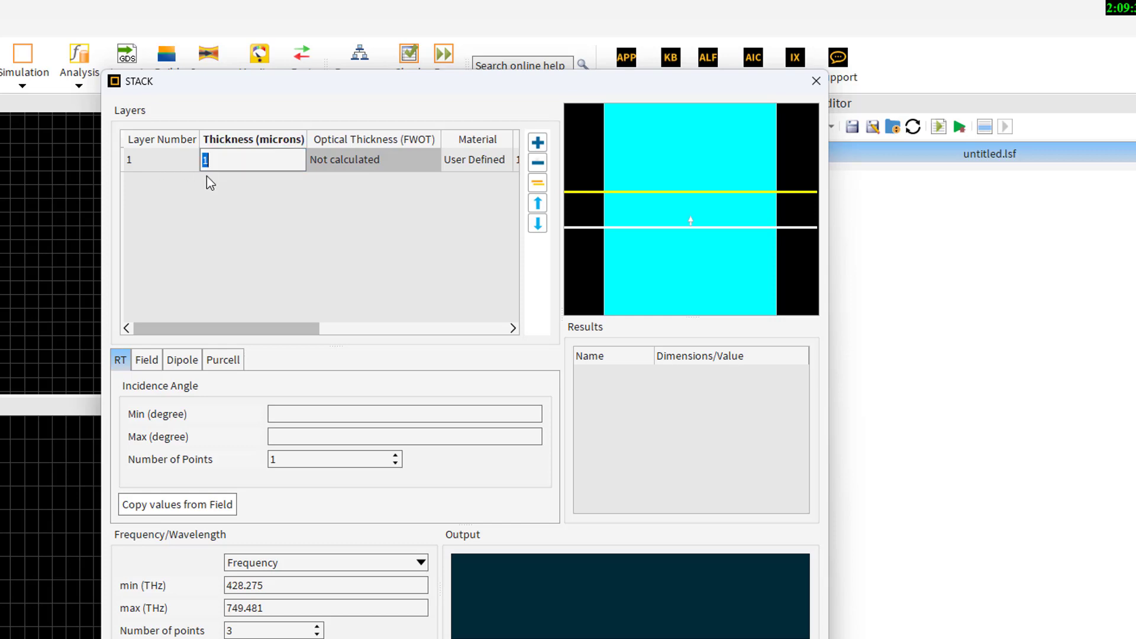
left_click(195, 159)
double_click(214, 159)
left_click(216, 158)
left_click(481, 161)
left_click(481, 164)
left_click(481, 164)
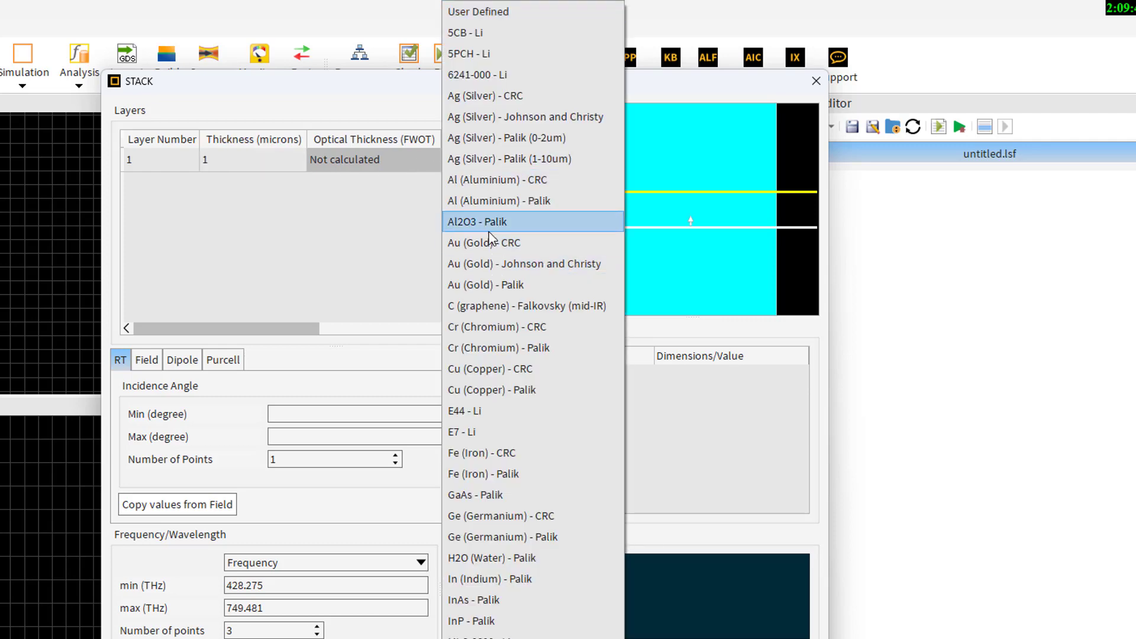
left_click(489, 201)
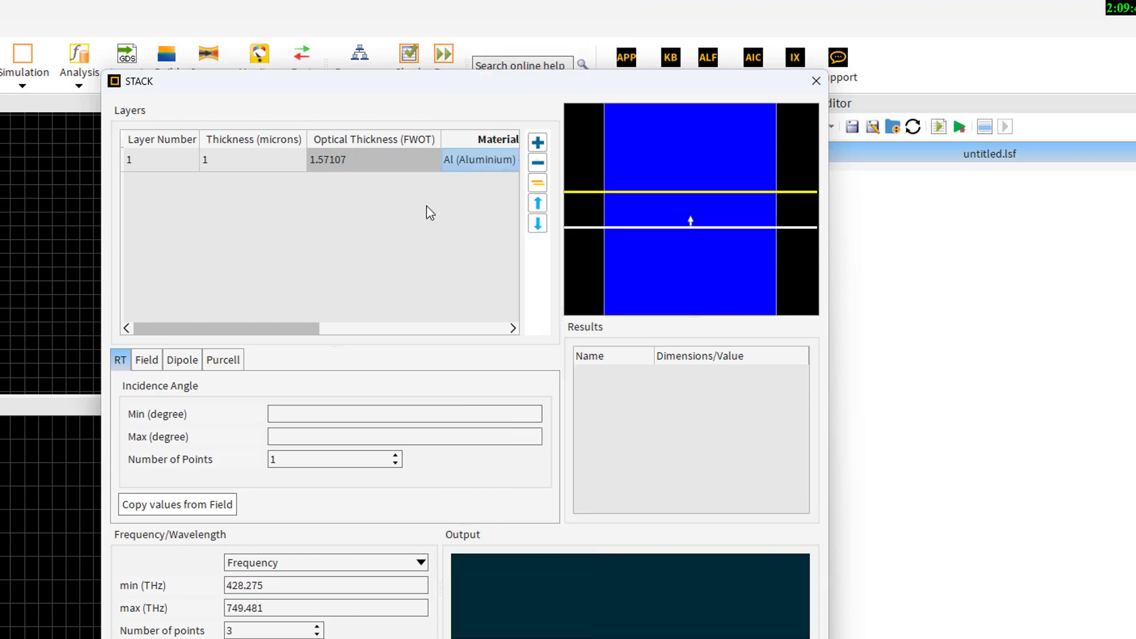
- Add a second layer 1.5 microns thick made of InP - Palik
left_click(538, 142)
double_click(222, 190)
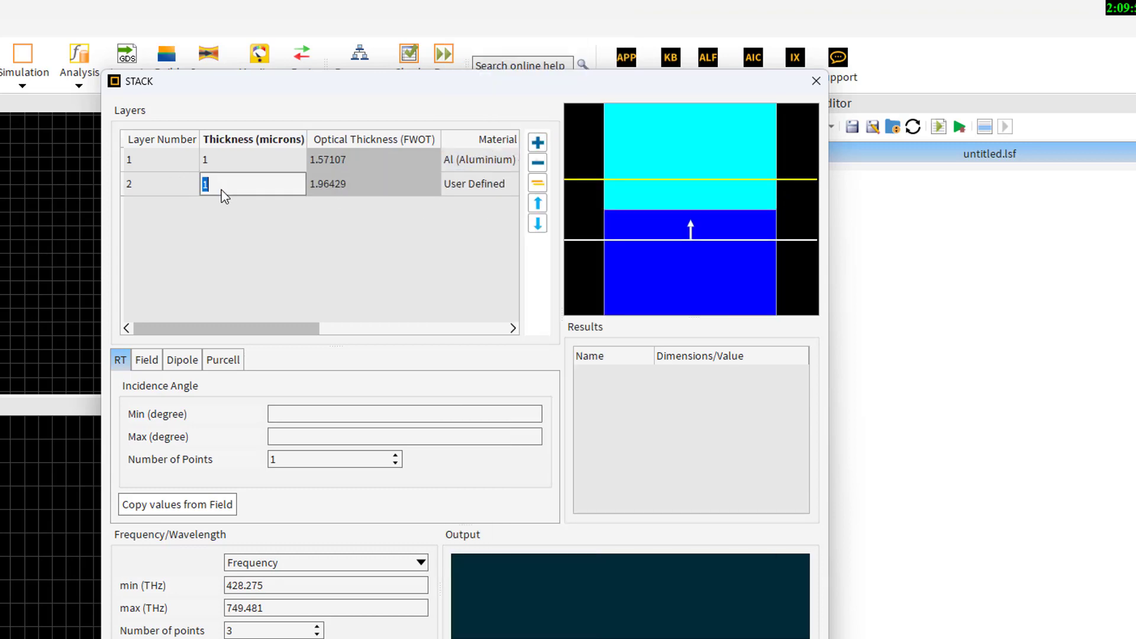
type("0.")
key("BackSpace")
key("BackSpace")
type("1.5")
double_click(468, 188)
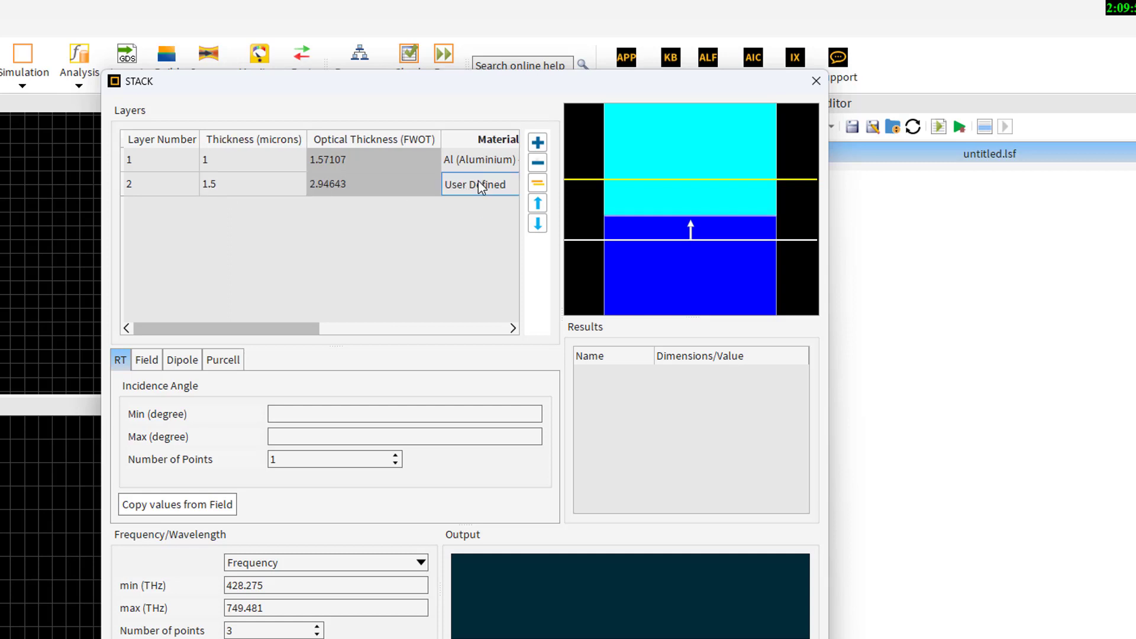
left_click(478, 180)
left_click(483, 181)
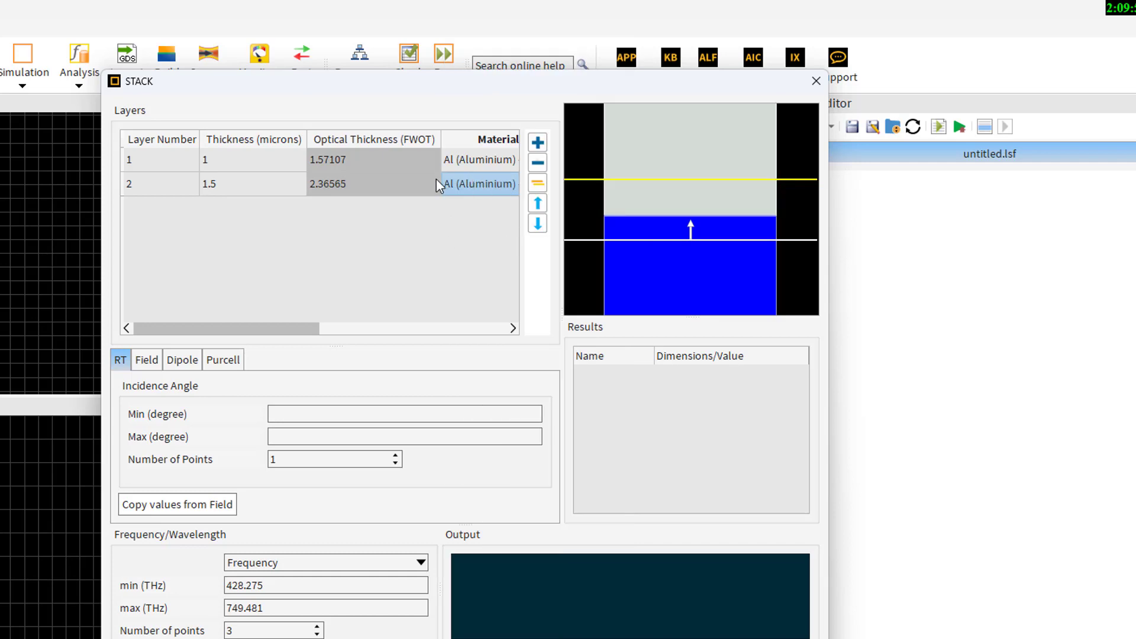
left_click(501, 187)
left_click(500, 183)
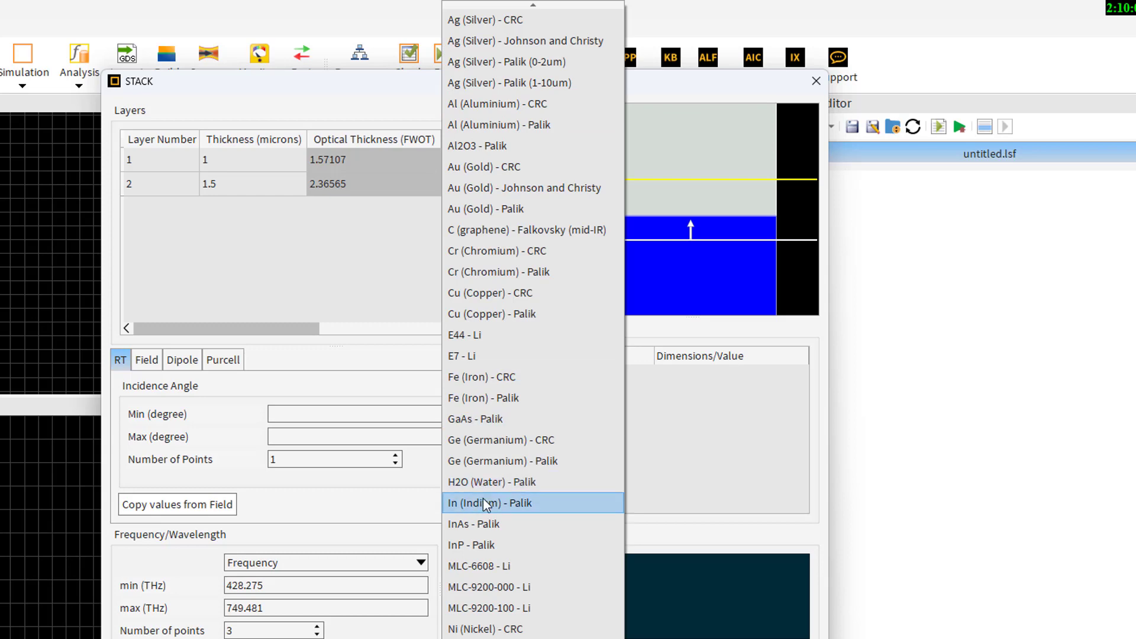
left_click(484, 547)
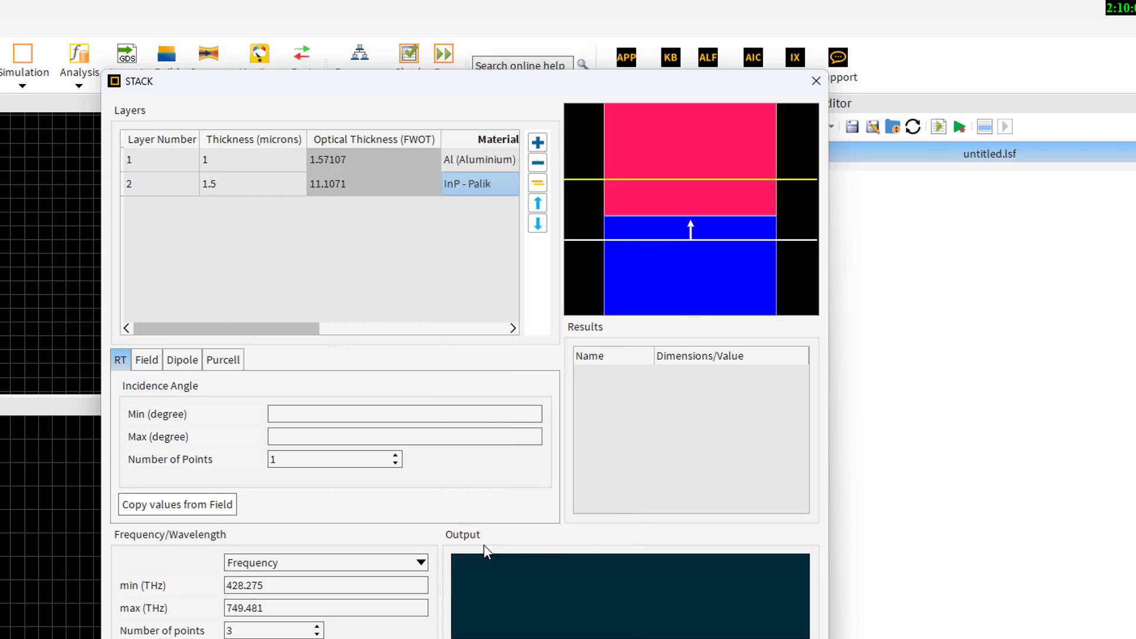
- Express the spectral range as wavelength in microns (0.4–0.7) and close the STACK settings
left_click_drag(259, 329, 436, 335)
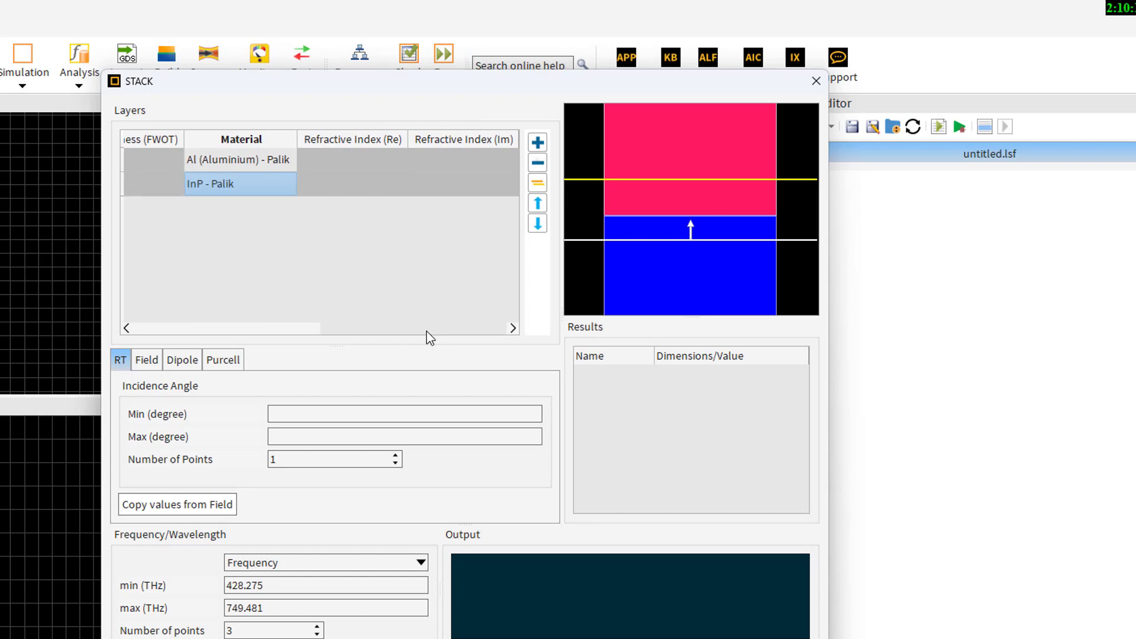
left_click_drag(426, 334, 208, 328)
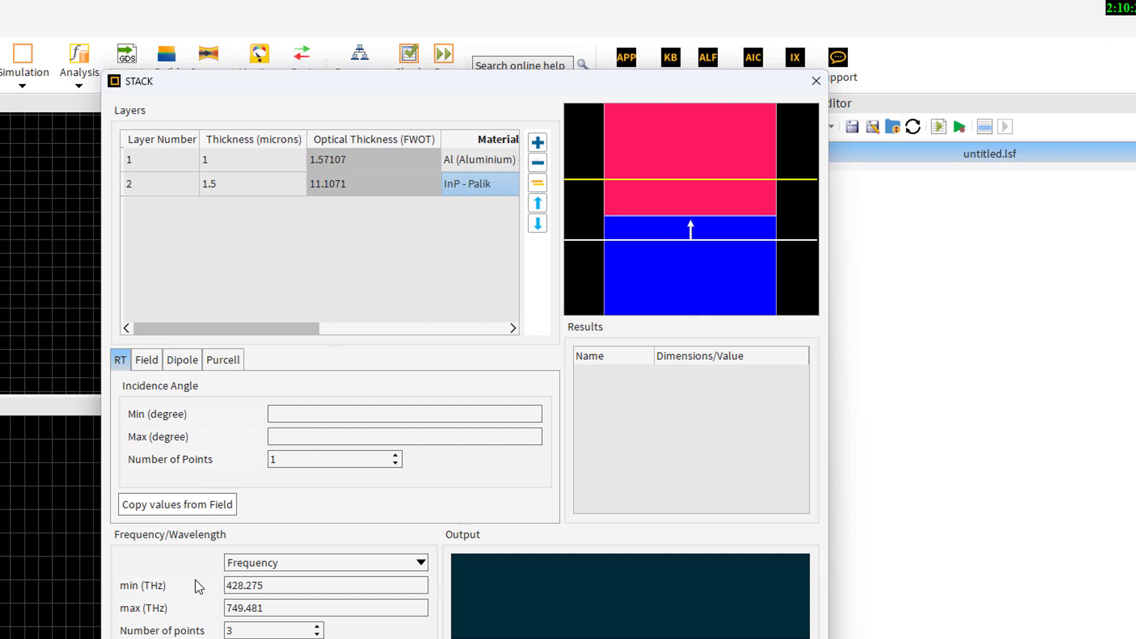
left_click(272, 562)
left_click(278, 590)
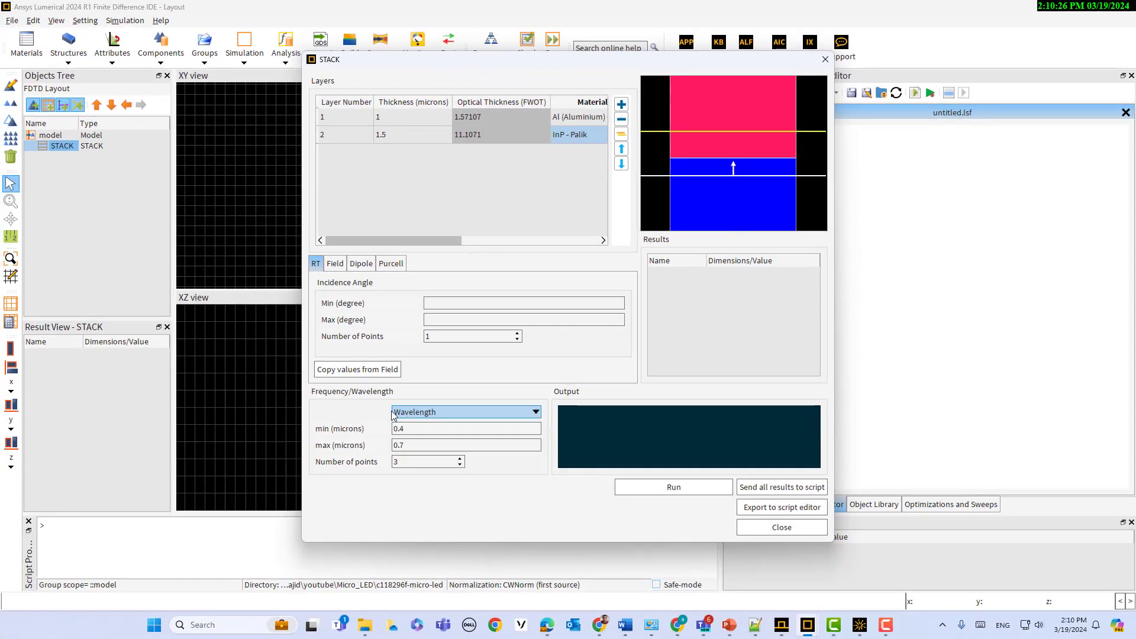
left_click(394, 414)
left_click(423, 399)
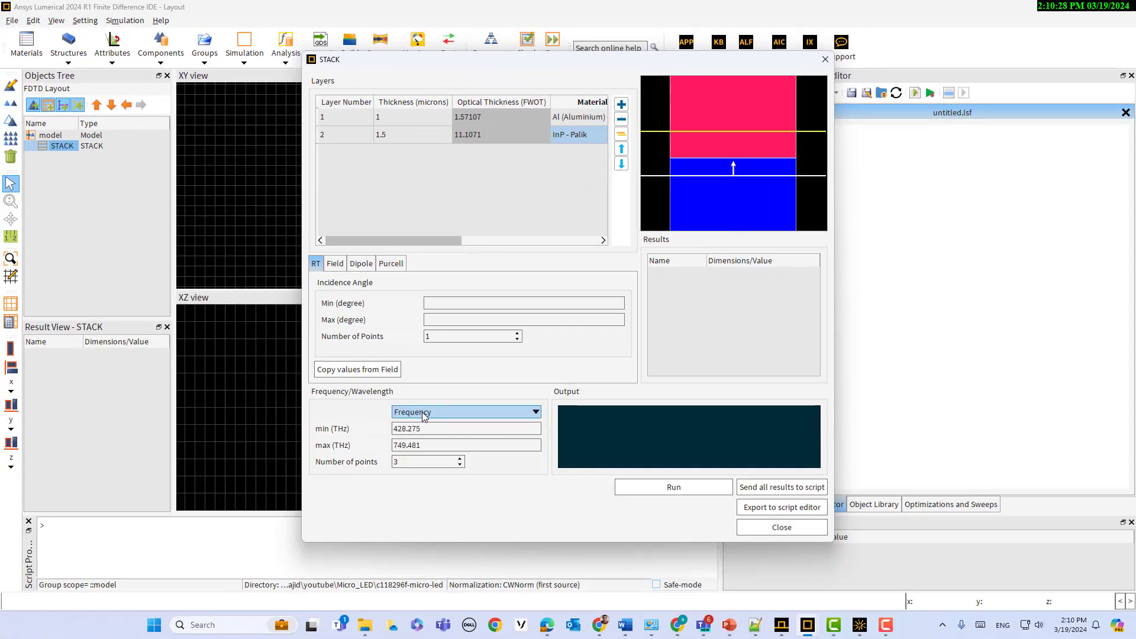
left_click(423, 416)
left_click(424, 433)
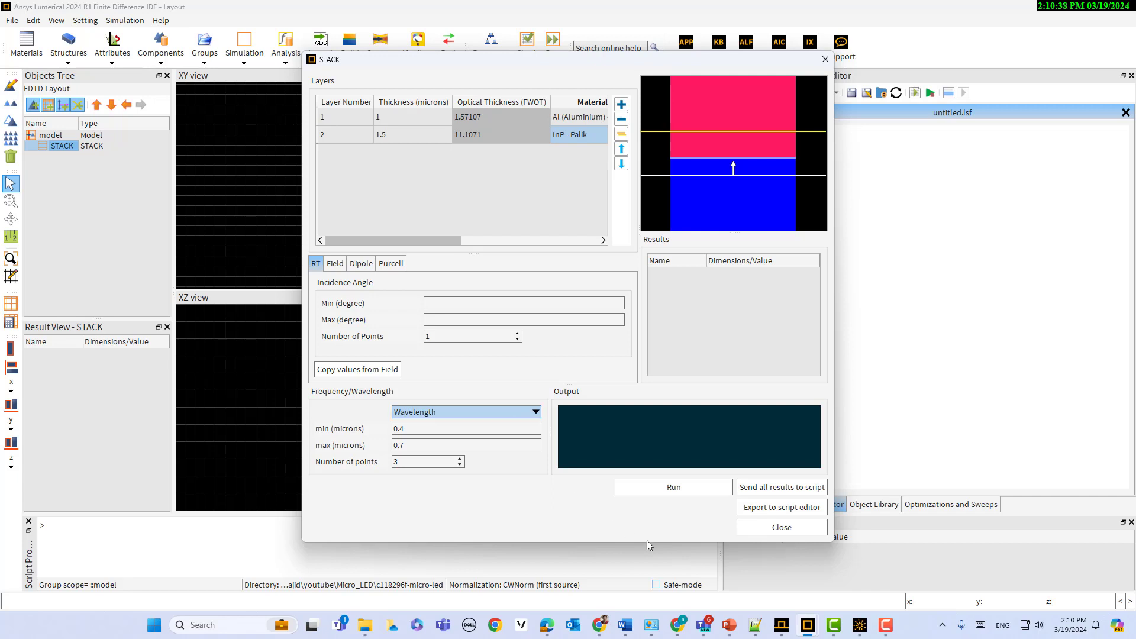
left_click(785, 532)
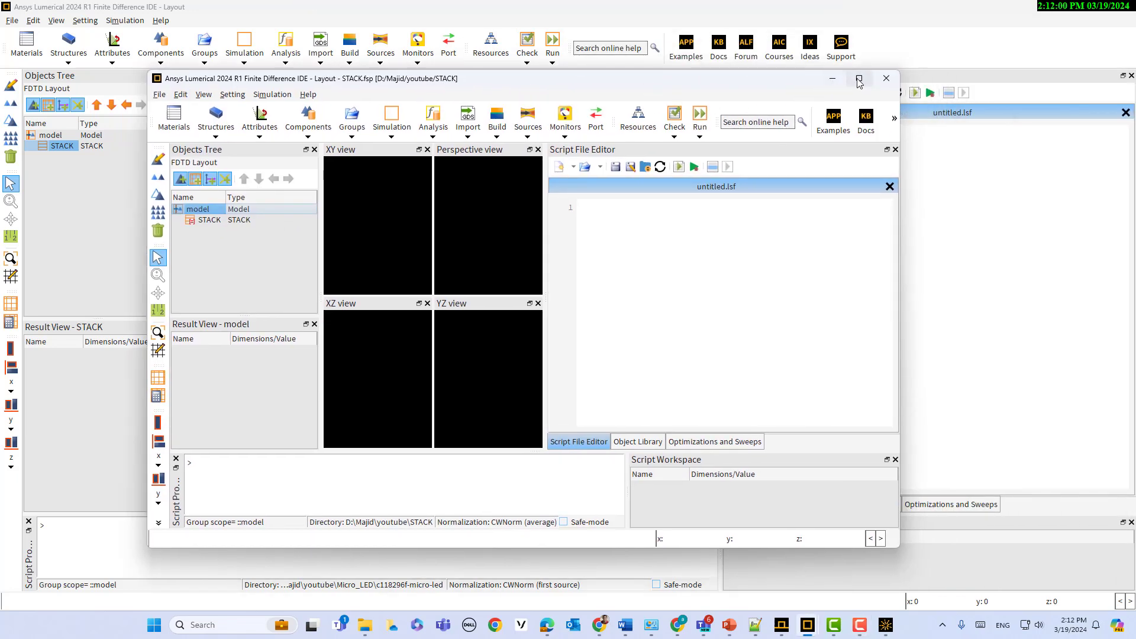
- Maximize the STACK.fsp window and bring up the STACK object's context menu in the Objects Tree
left_click(859, 79)
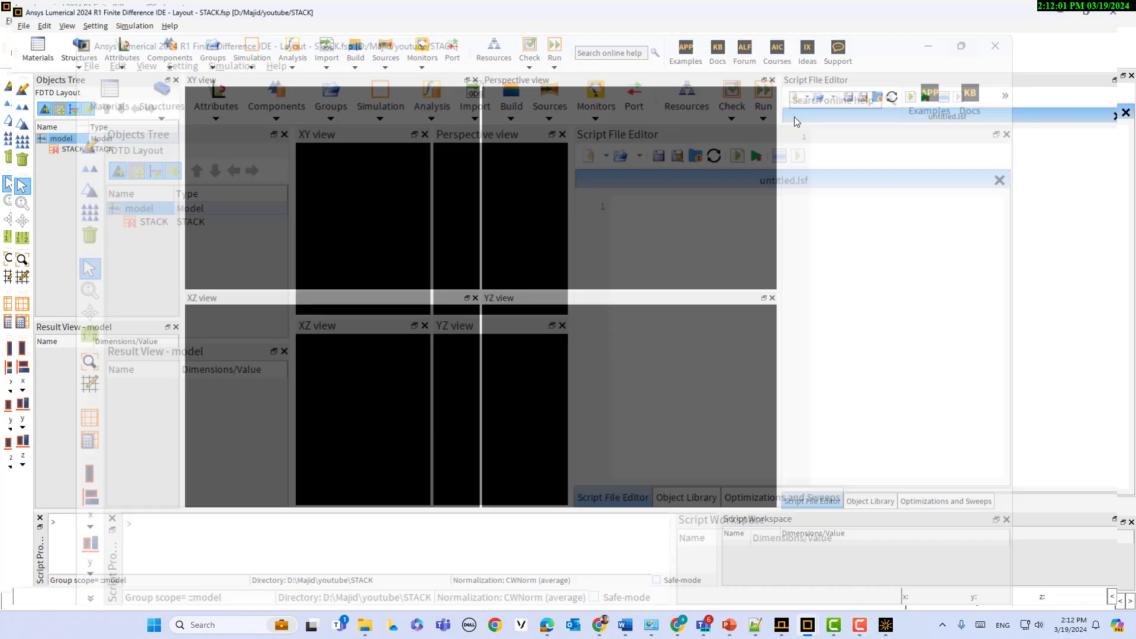
left_click(54, 148)
right_click(54, 148)
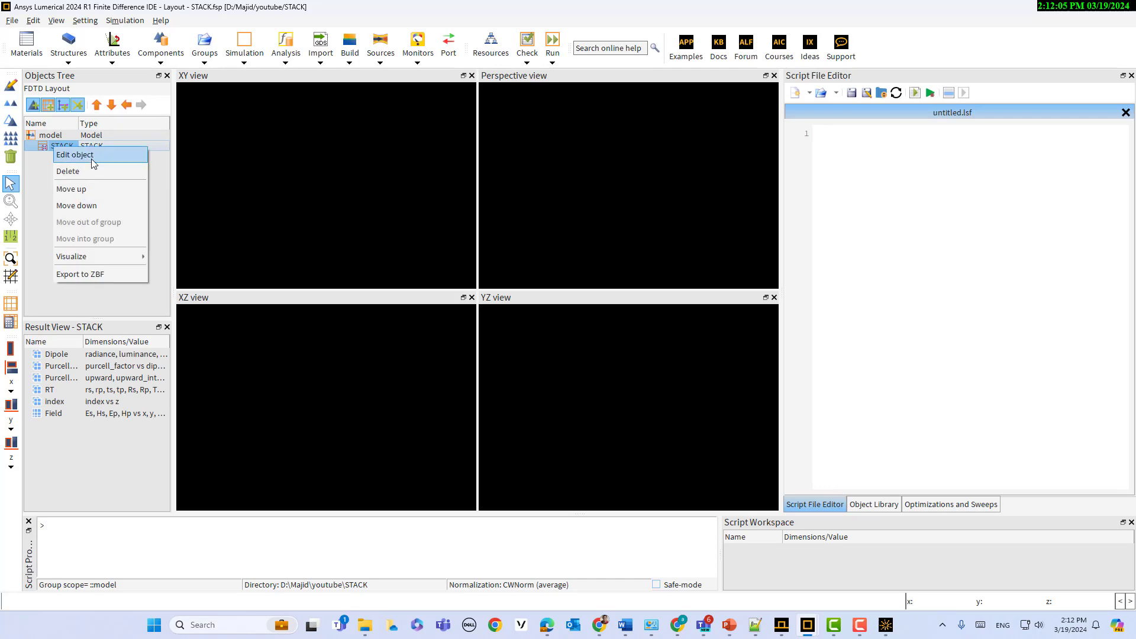
- Edit the STACK object and enlarge its dialog to show all ten layers, GaAs - Palik to ITO
left_click(95, 158)
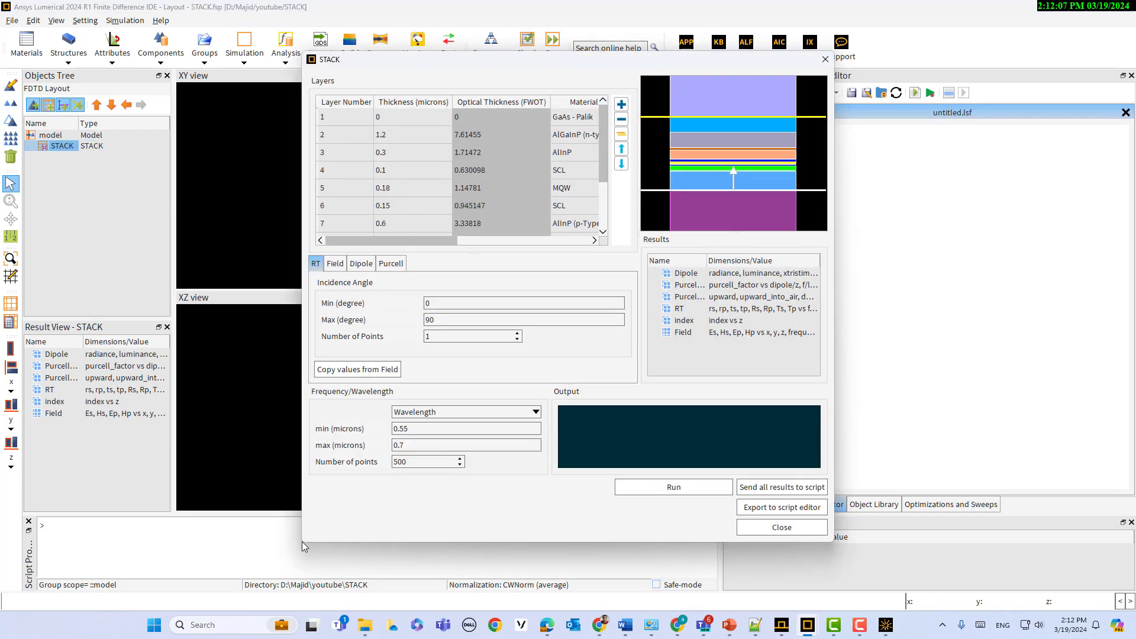
left_click_drag(303, 542, 29, 598)
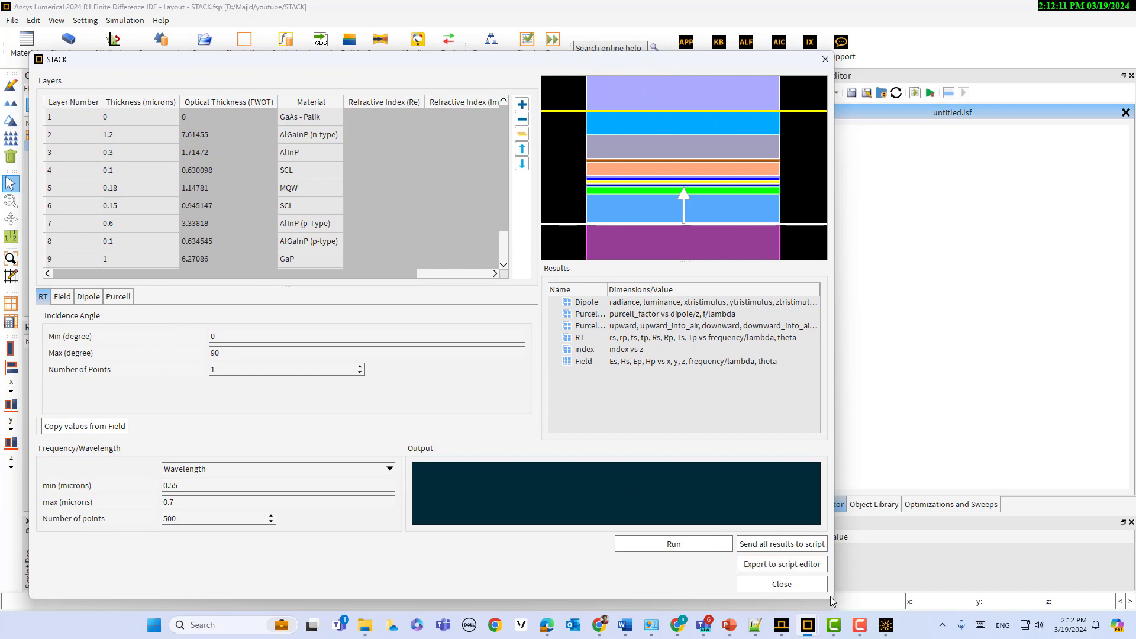
left_click_drag(833, 598, 1050, 609)
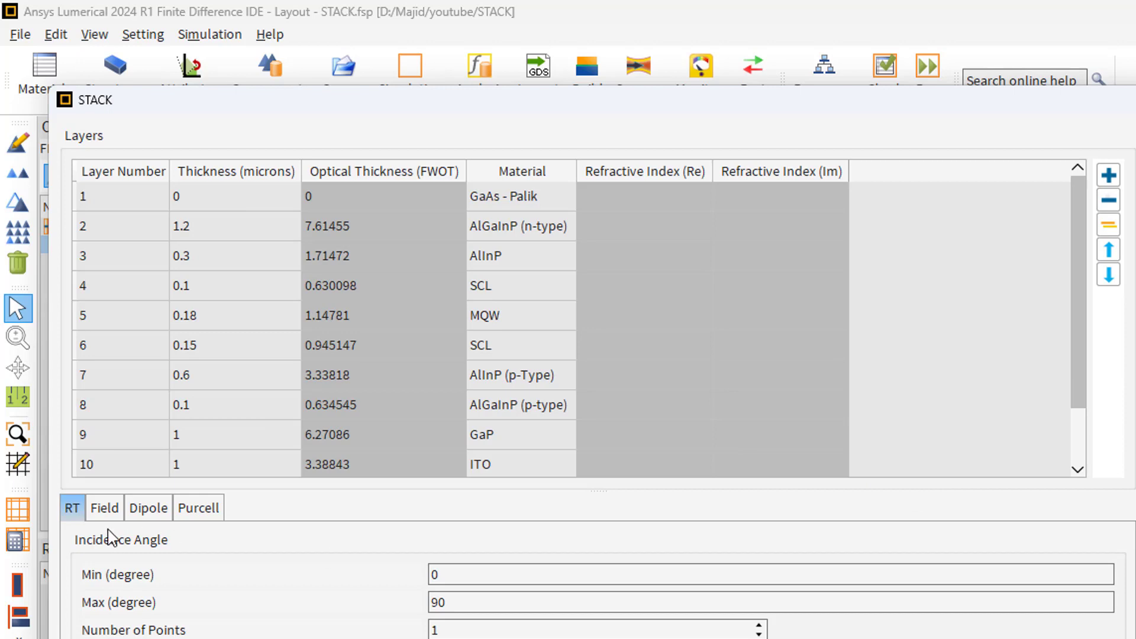
- Show the Dipole tab: a Random-orientation dipole in layer 5 at 0.09 microns, 500 wavelength points
left_click(130, 520)
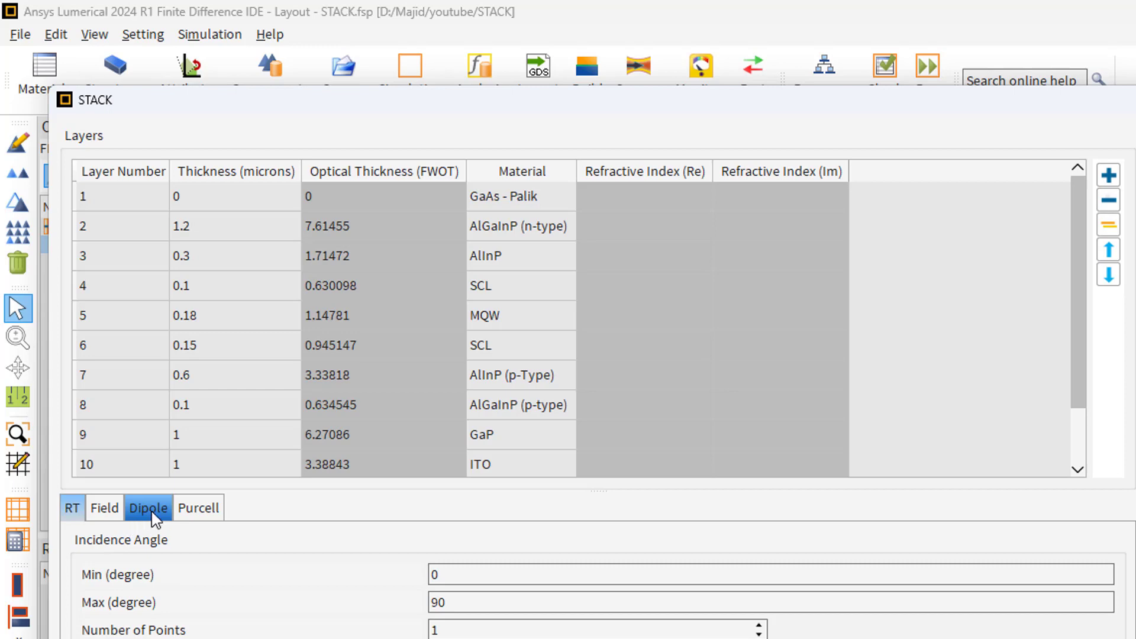
left_click(155, 519)
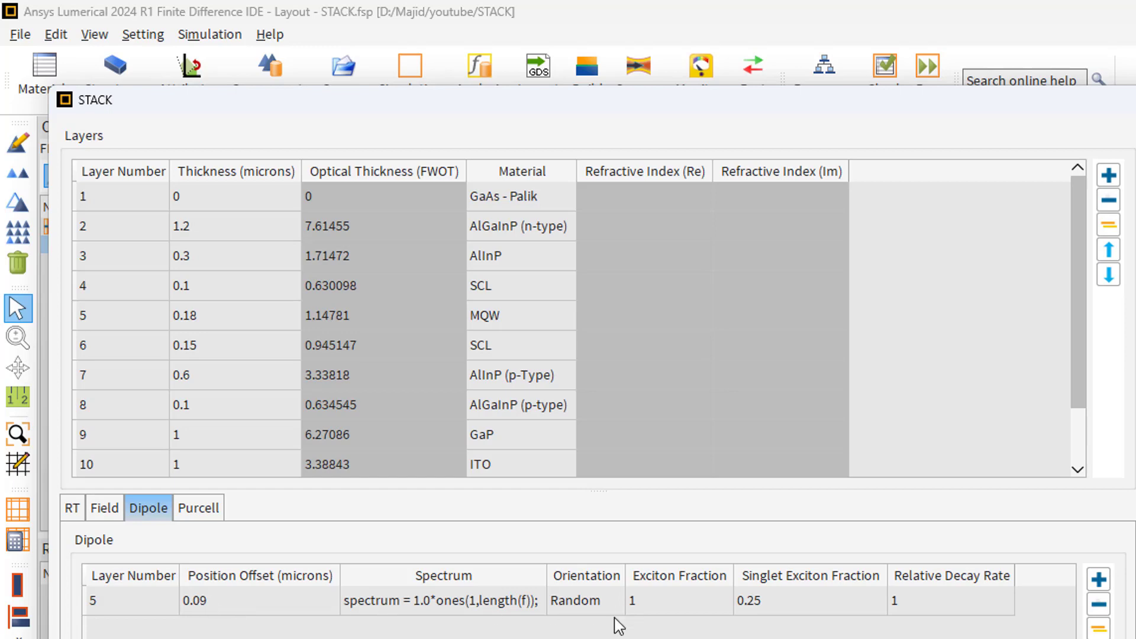
left_click(602, 606)
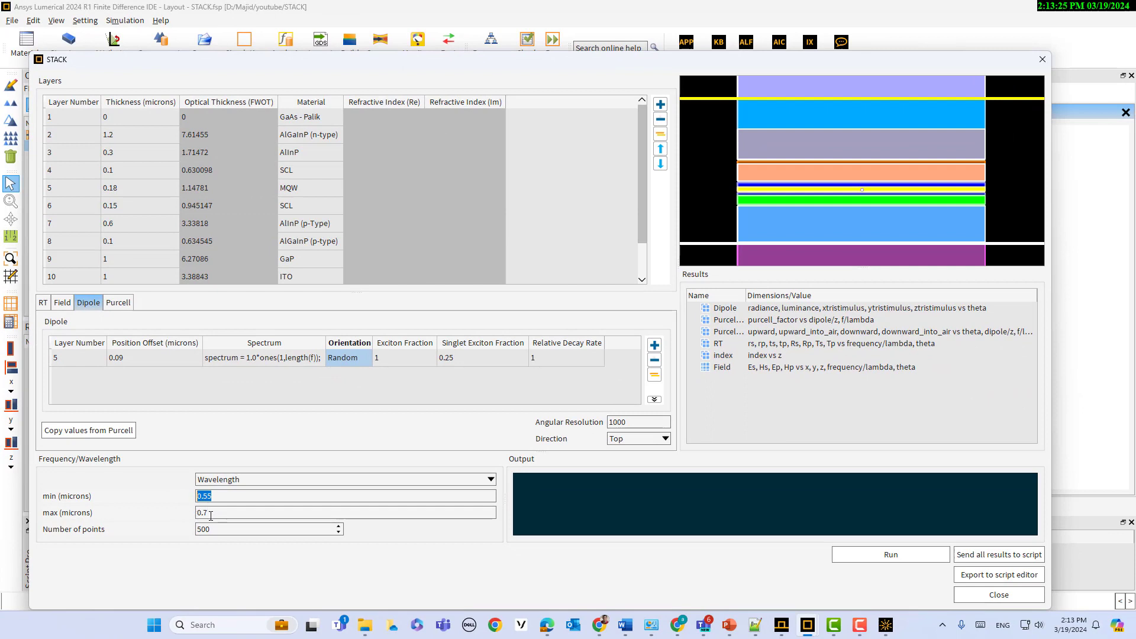
- Review the Purcell and Field settings, then run the STACK field calculation over 0.55–0.7 microns
left_click_drag(210, 512, 187, 531)
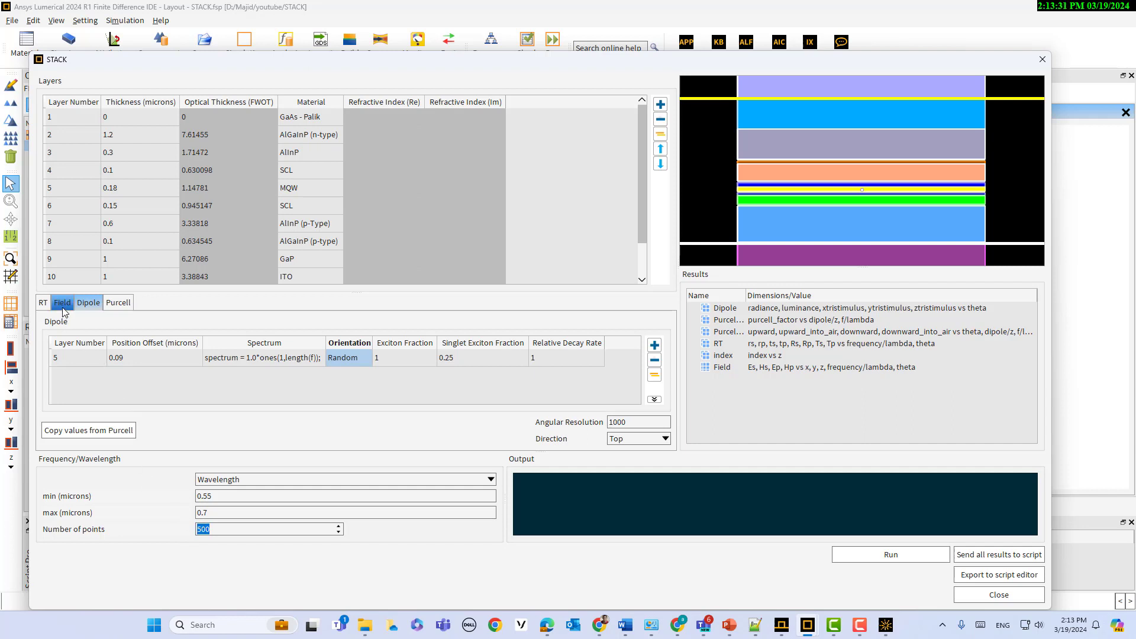
left_click(110, 304)
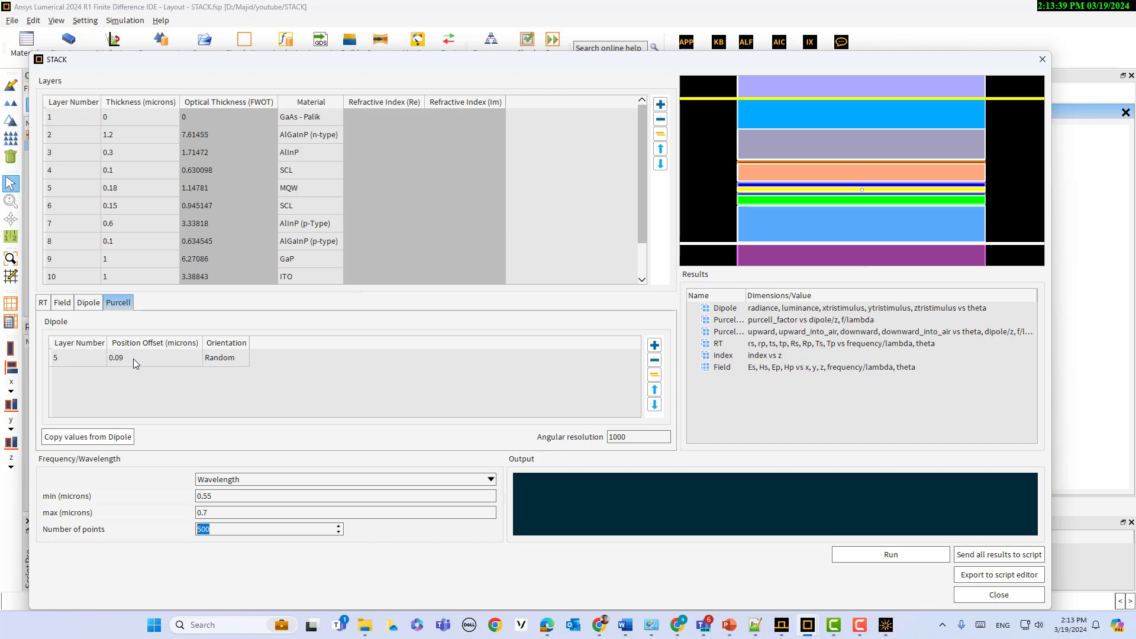
left_click(63, 303)
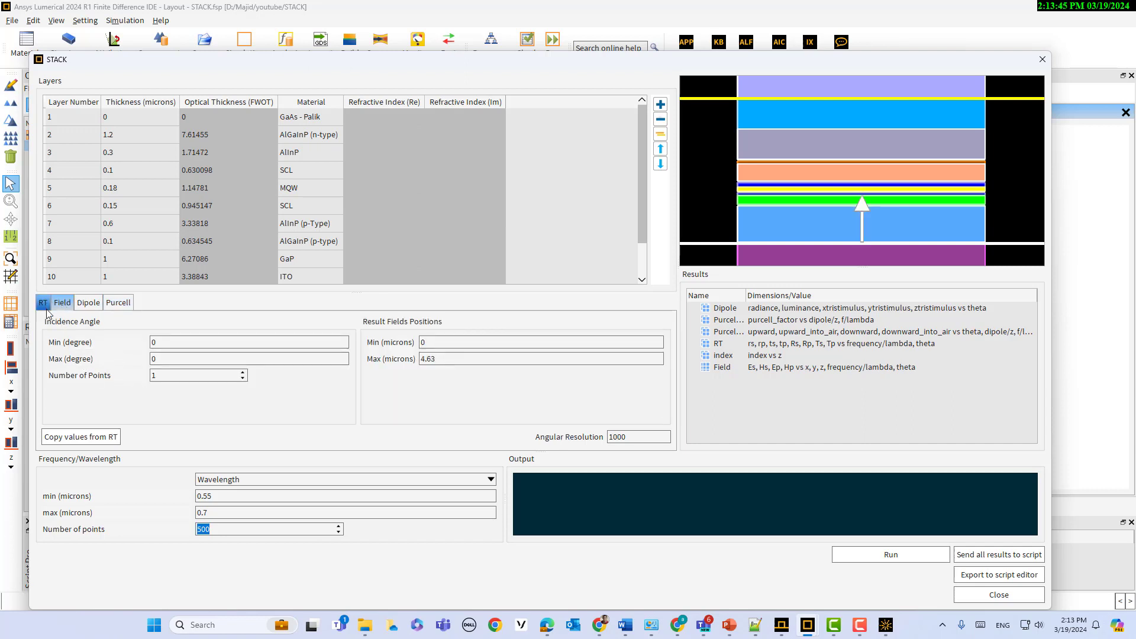
left_click(895, 555)
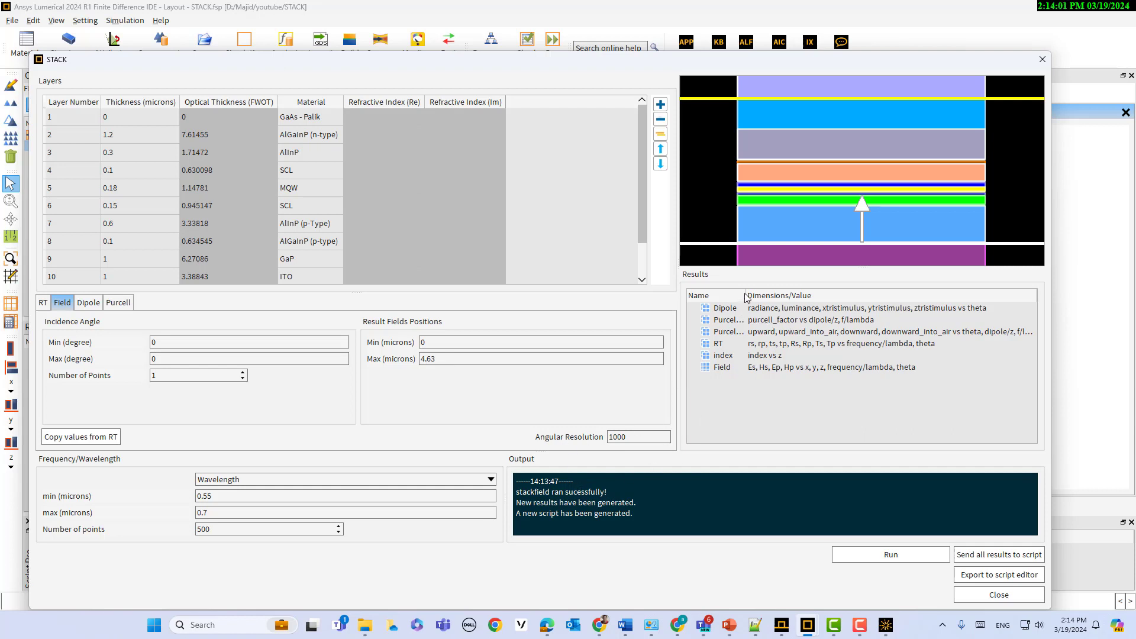
- Widen the Name column and plot the Dipole result against theta in a new Visualizer
left_click_drag(745, 295, 809, 294)
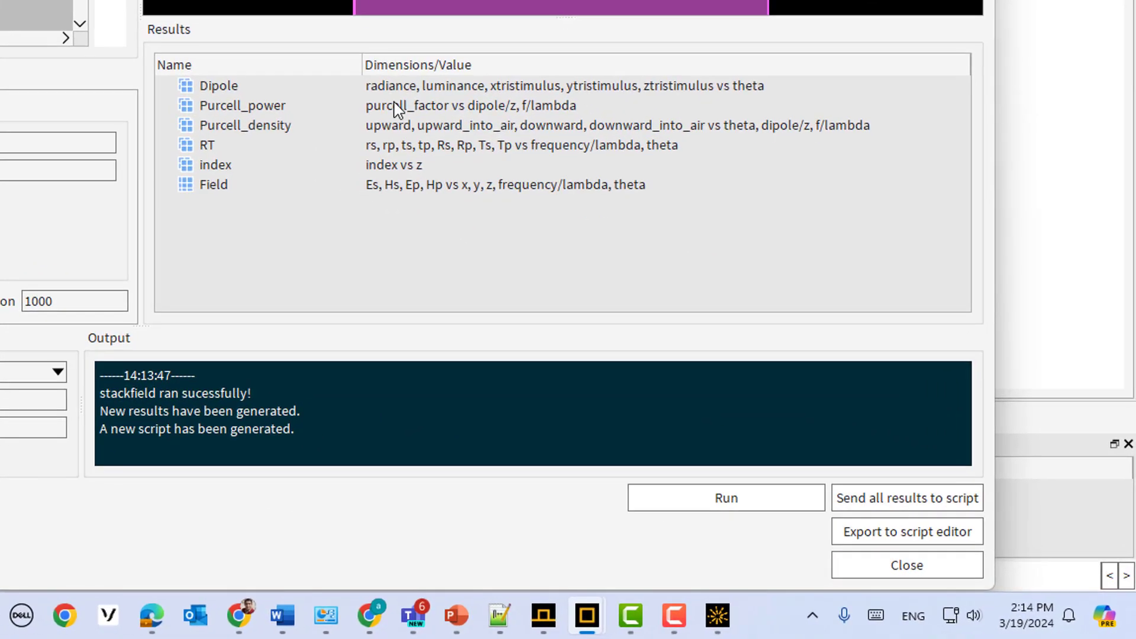
left_click(407, 92)
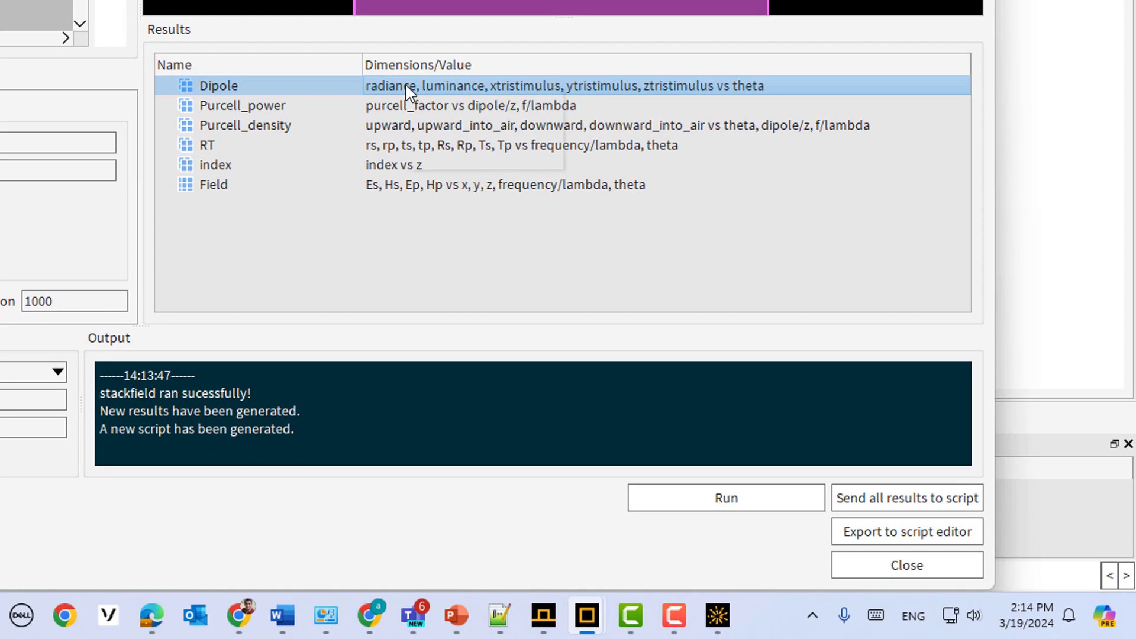
right_click(407, 92)
mouse_move(417, 98)
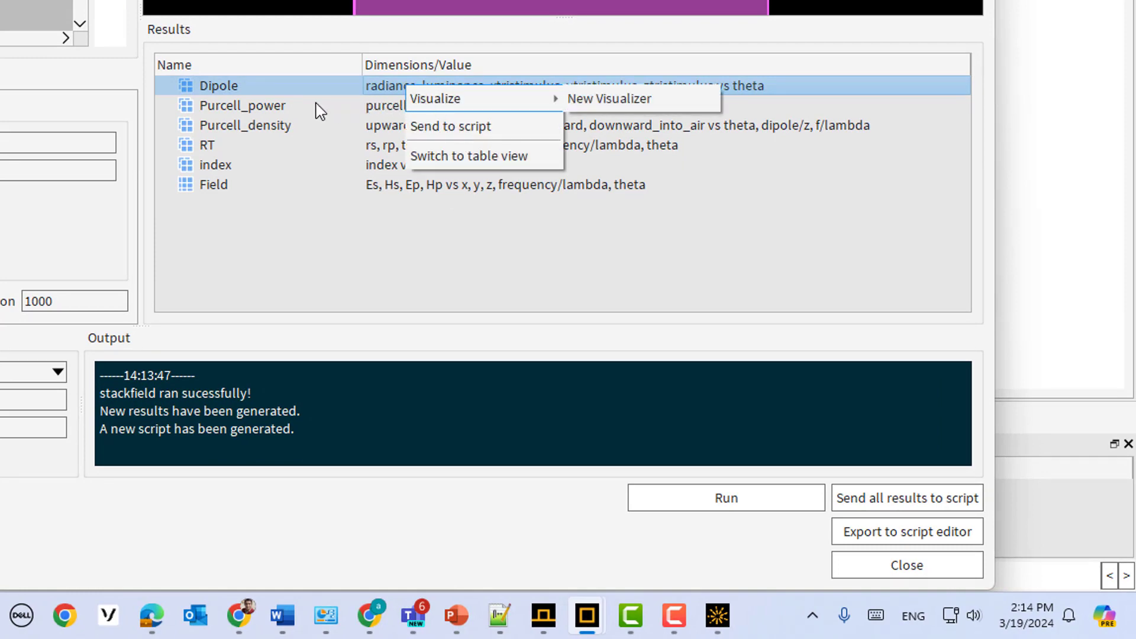
left_click(267, 50)
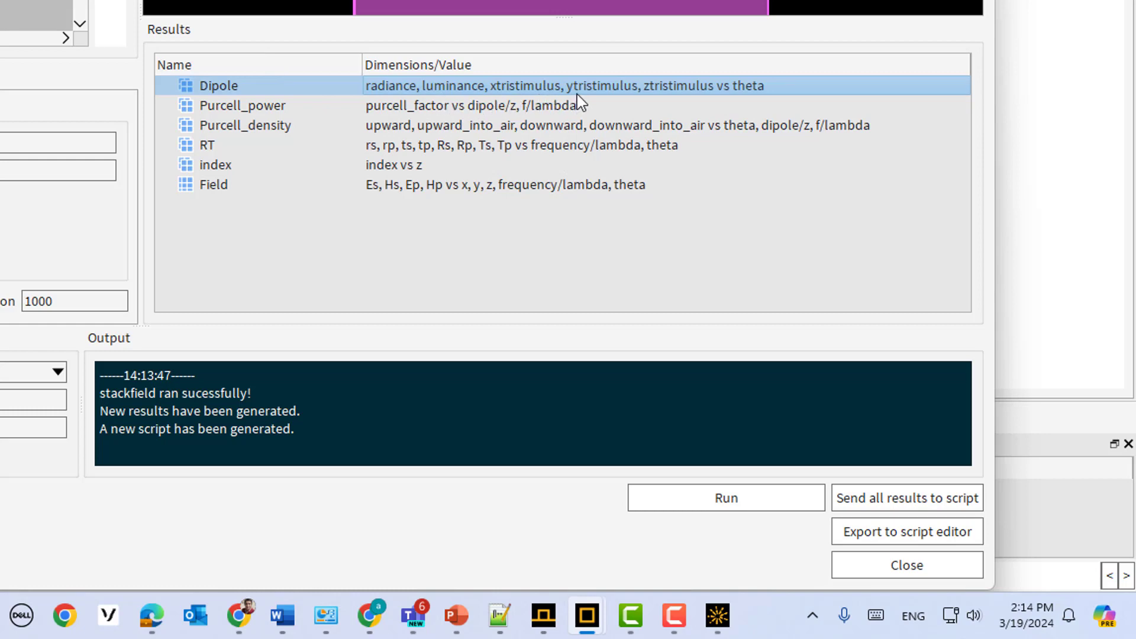
right_click(449, 88)
mouse_move(491, 102)
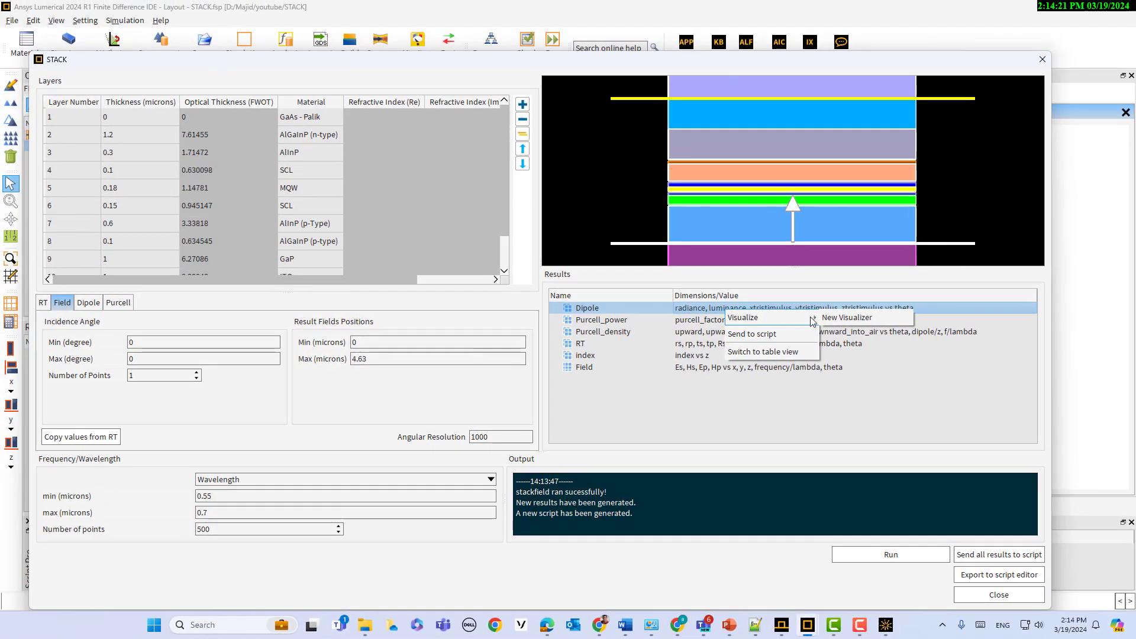
left_click(838, 318)
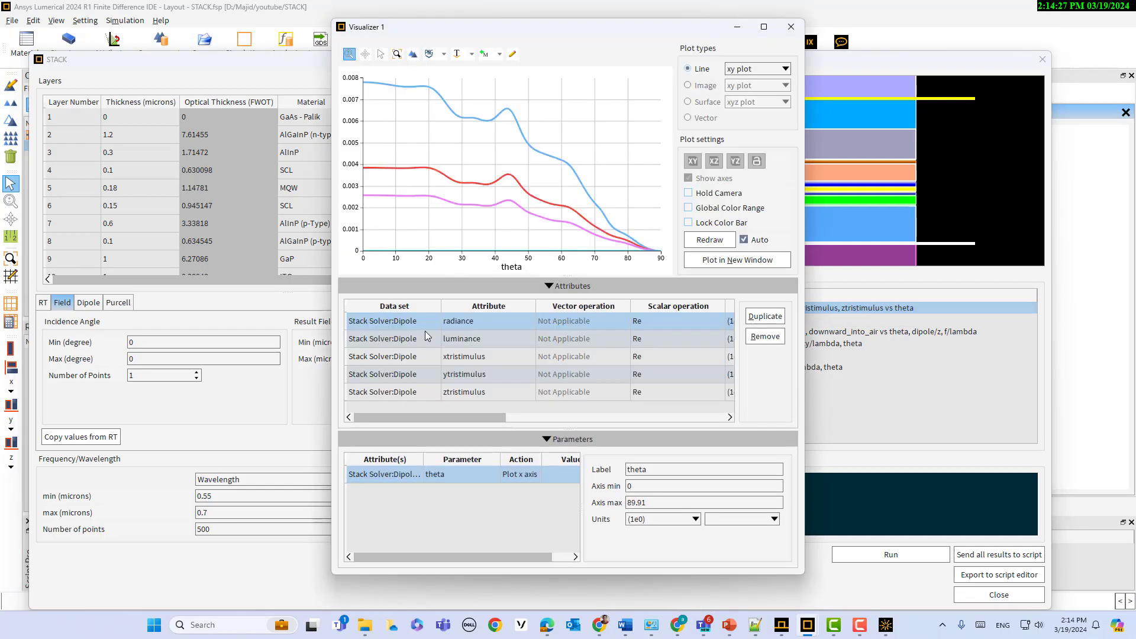
- Enlarge the visualizer and remove the ztristimulus, ytristimulus, xtristimulus and luminance curves, leaving radiance
left_click(410, 393)
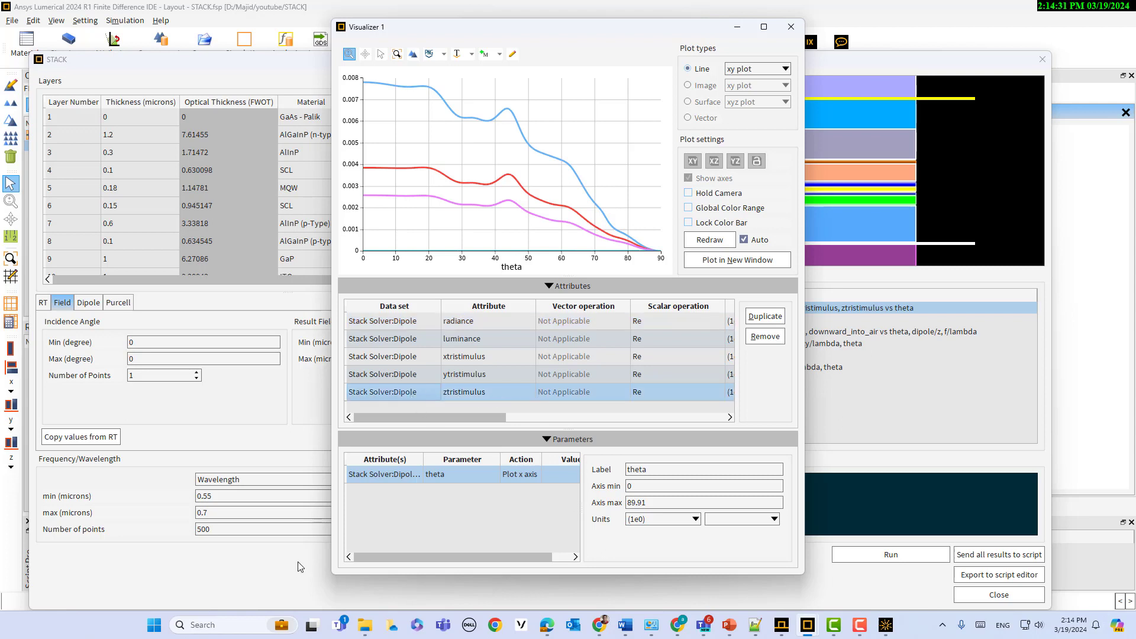
left_click_drag(332, 573, 120, 573)
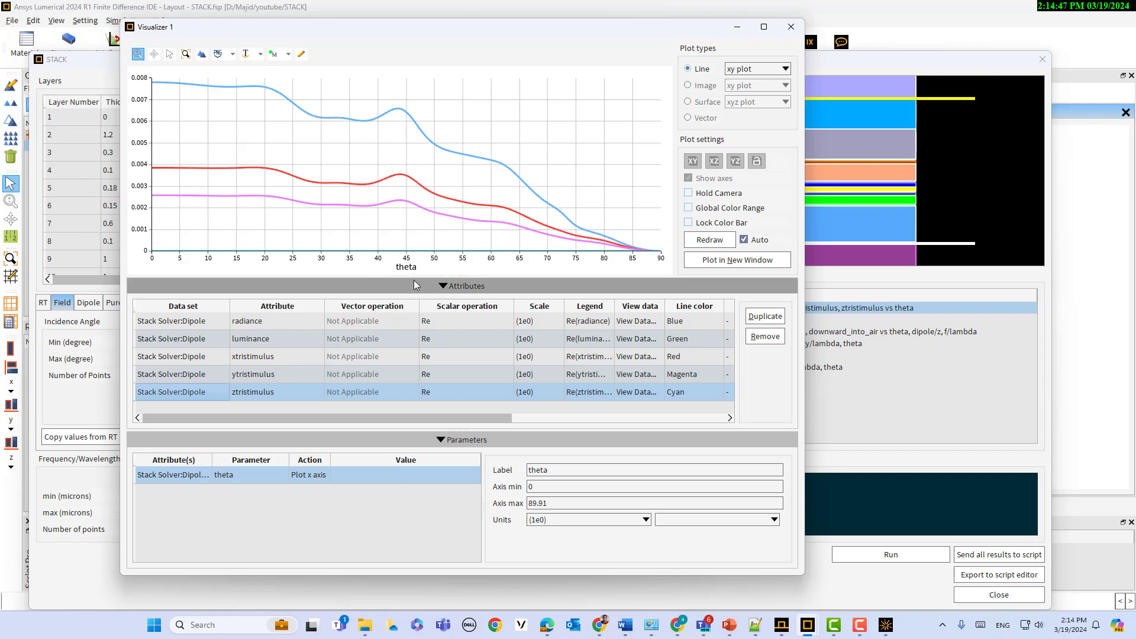
left_click(246, 396)
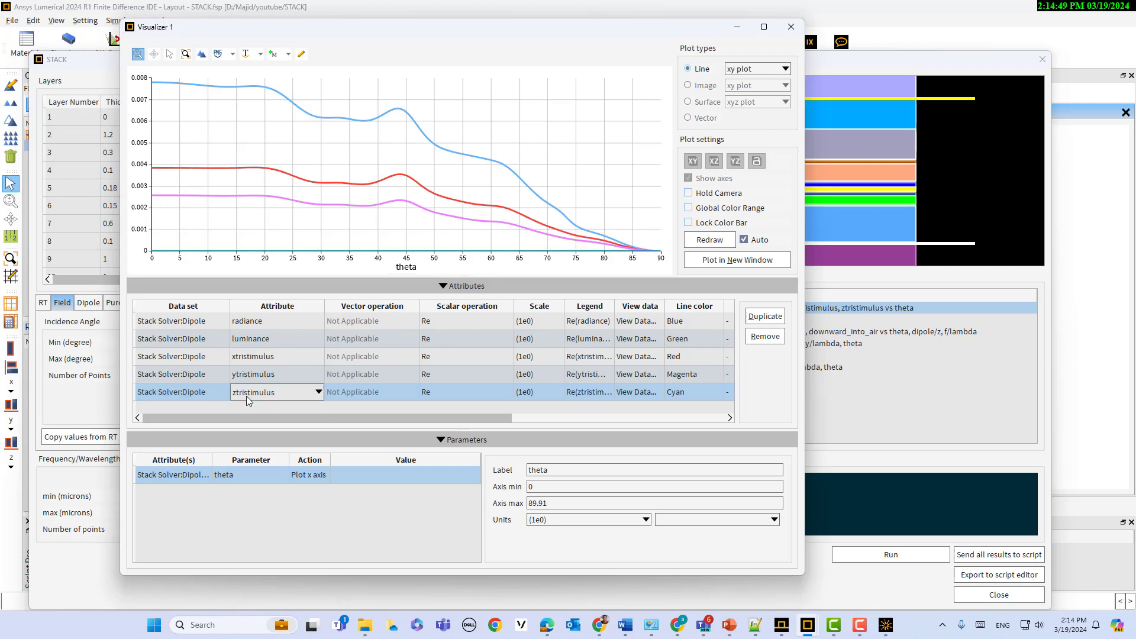
left_click(754, 337)
left_click(755, 337)
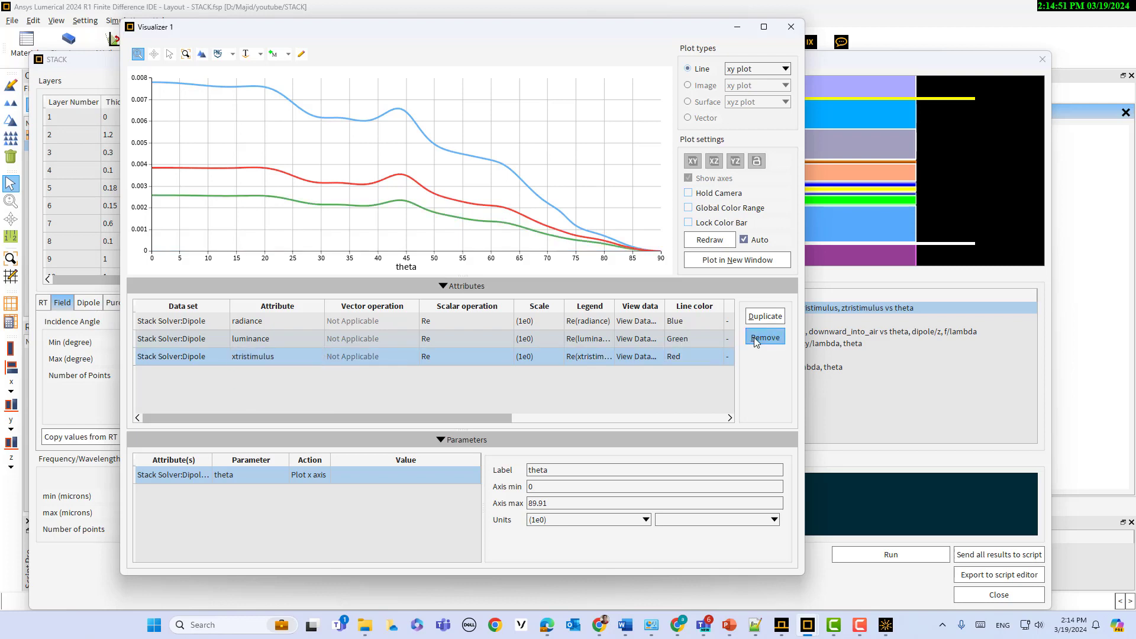
left_click(755, 338)
left_click(755, 338)
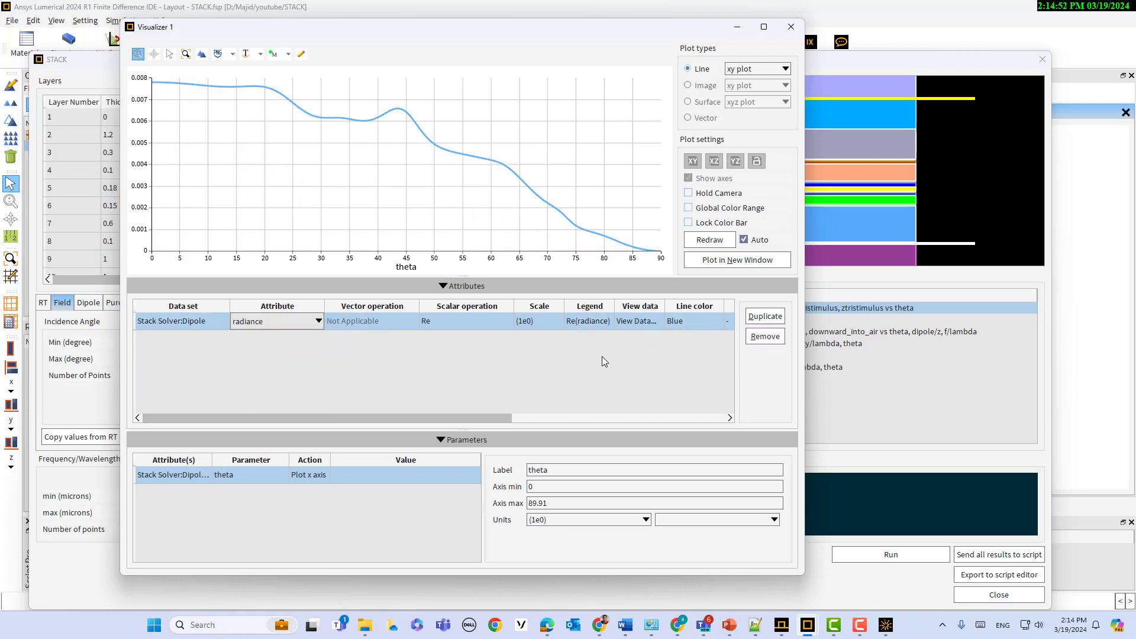
- Plot luminance, radiance, xtristimulus, ytristimulus and ztristimulus in turn, then close the visualizer
left_click(280, 323)
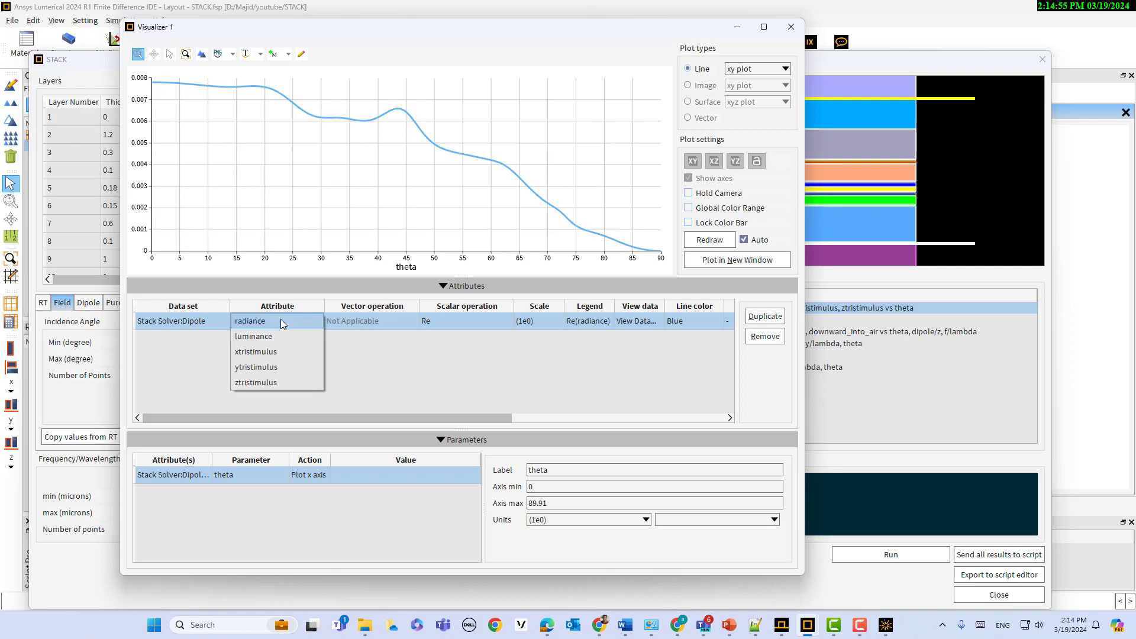
left_click(271, 335)
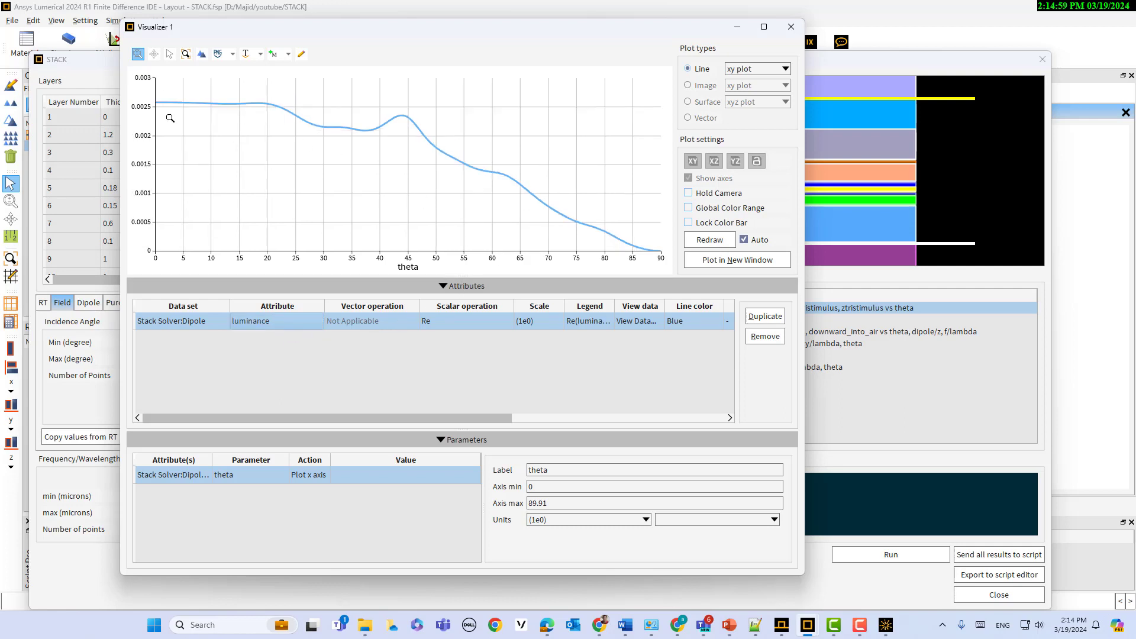
left_click(260, 323)
left_click(261, 325)
left_click(265, 306)
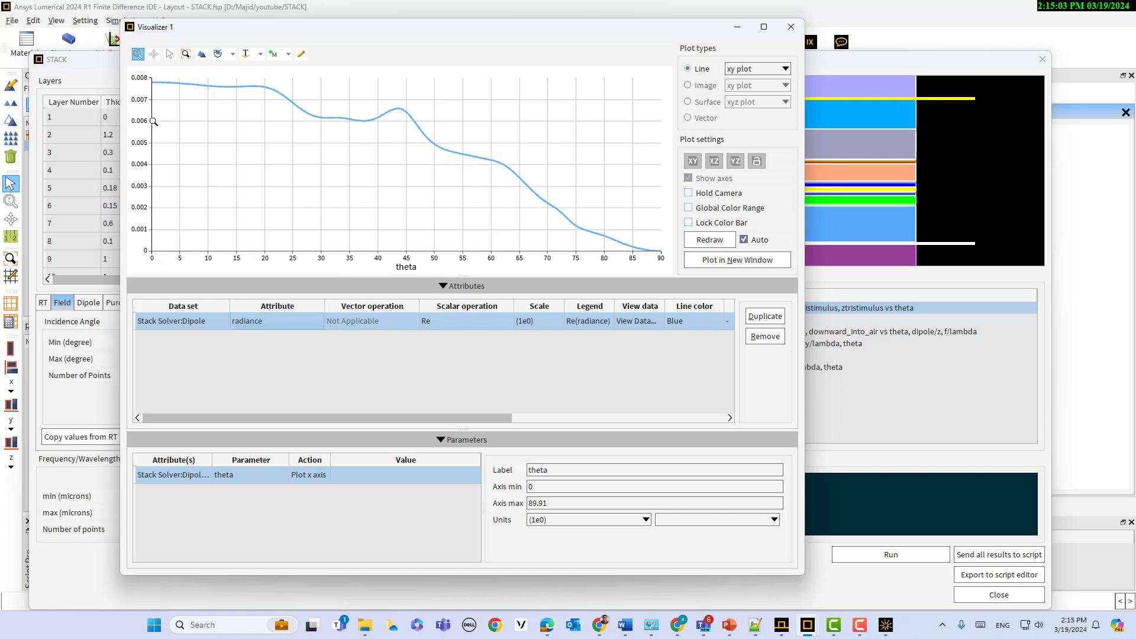
left_click(256, 323)
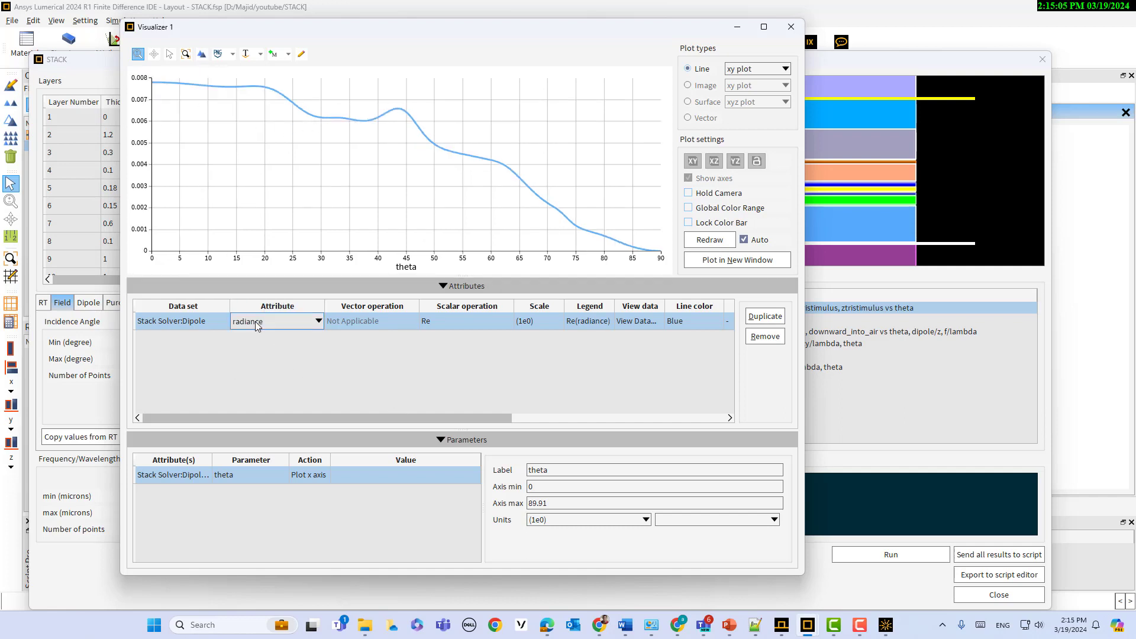
left_click(261, 323)
left_click(233, 345)
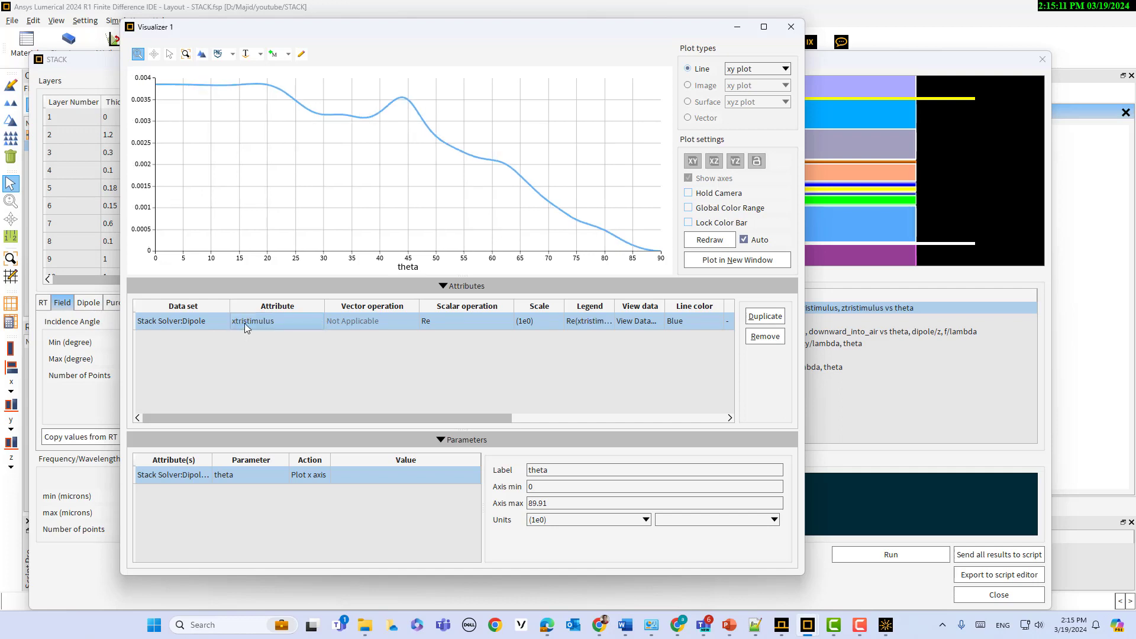
left_click(247, 327)
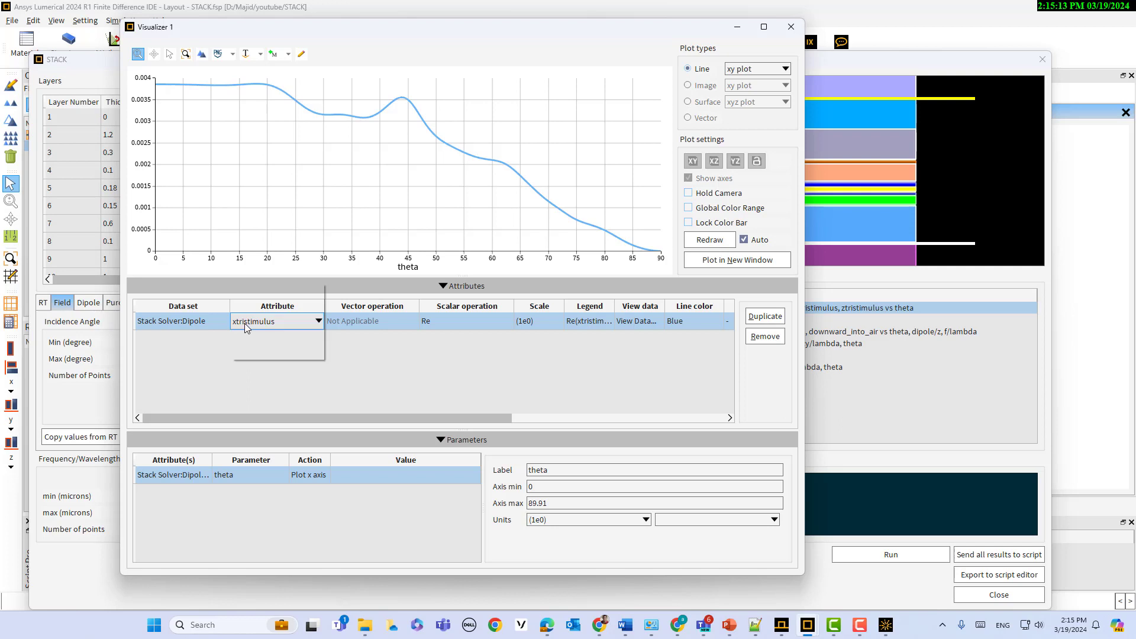
left_click(247, 327)
left_click(252, 340)
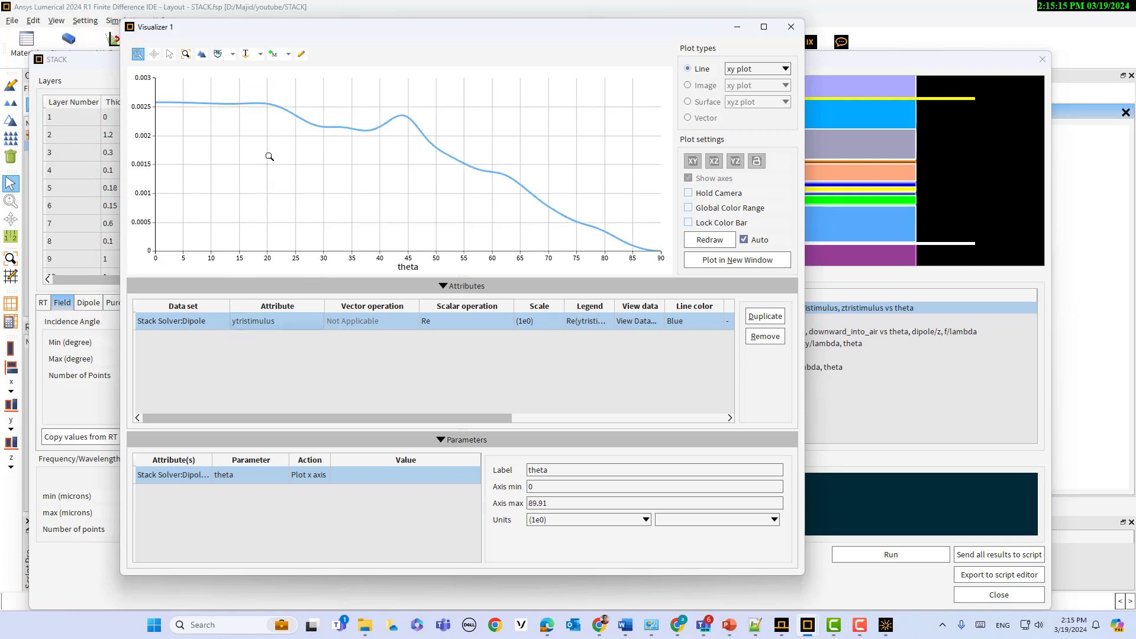
left_click(241, 321)
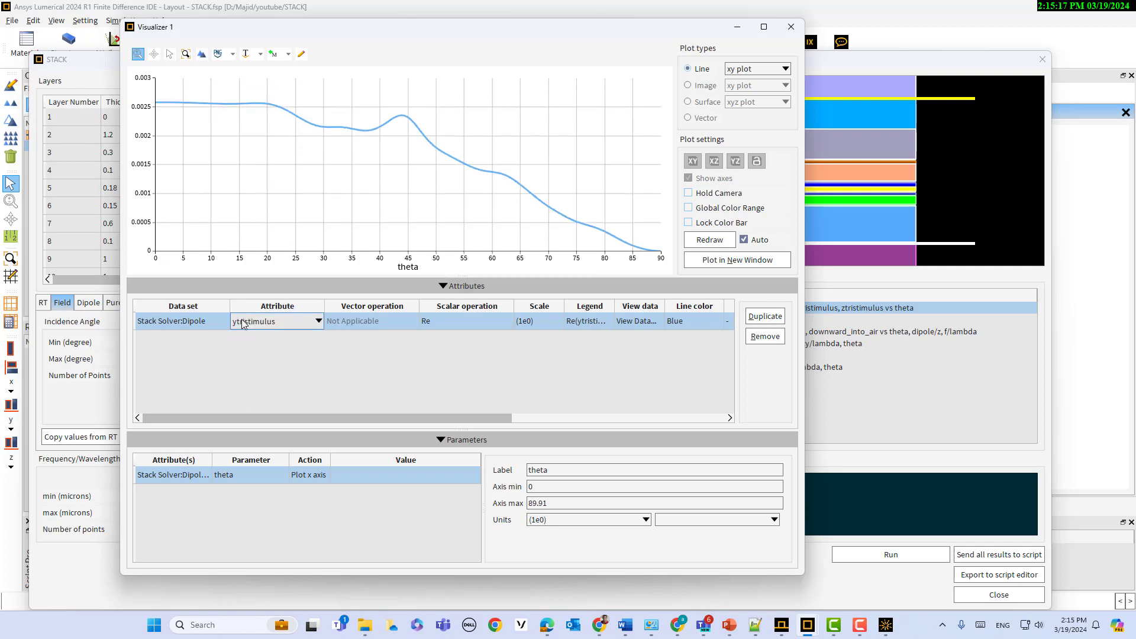
left_click(241, 321)
left_click(251, 333)
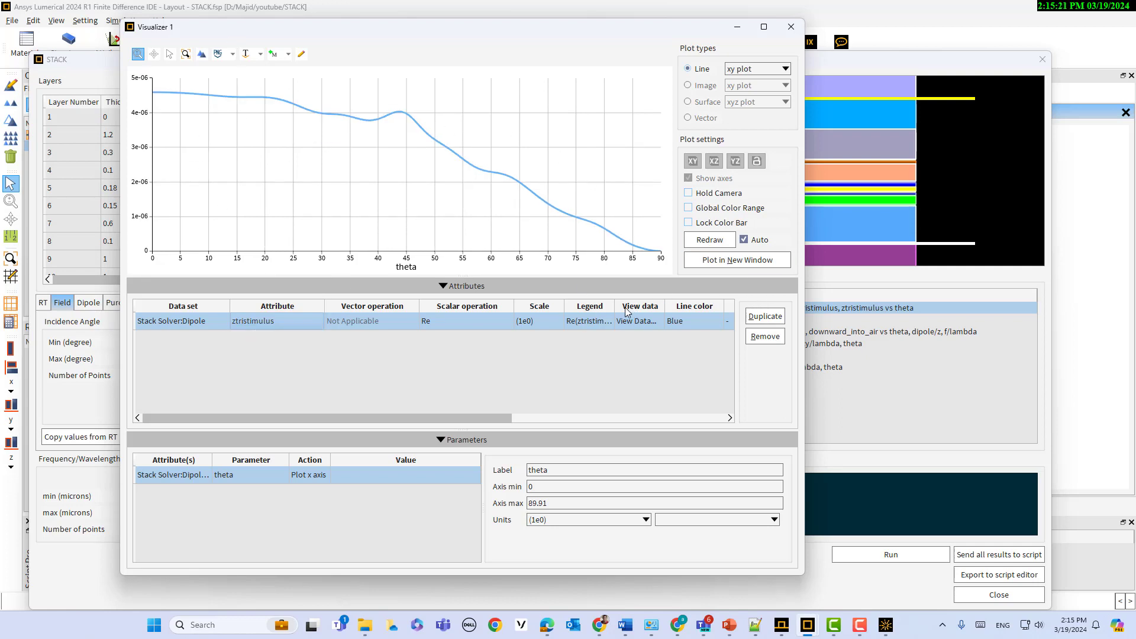
left_click(790, 26)
- Plot the Purcell_power result in a new Visualizer
left_click(596, 321)
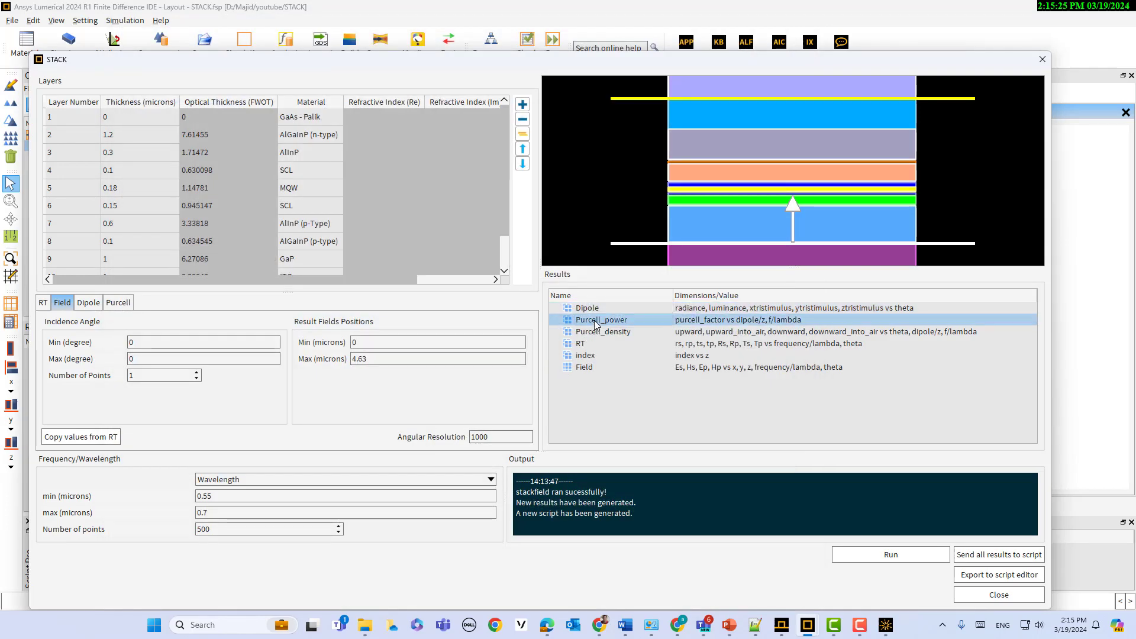
right_click(595, 323)
mouse_move(599, 327)
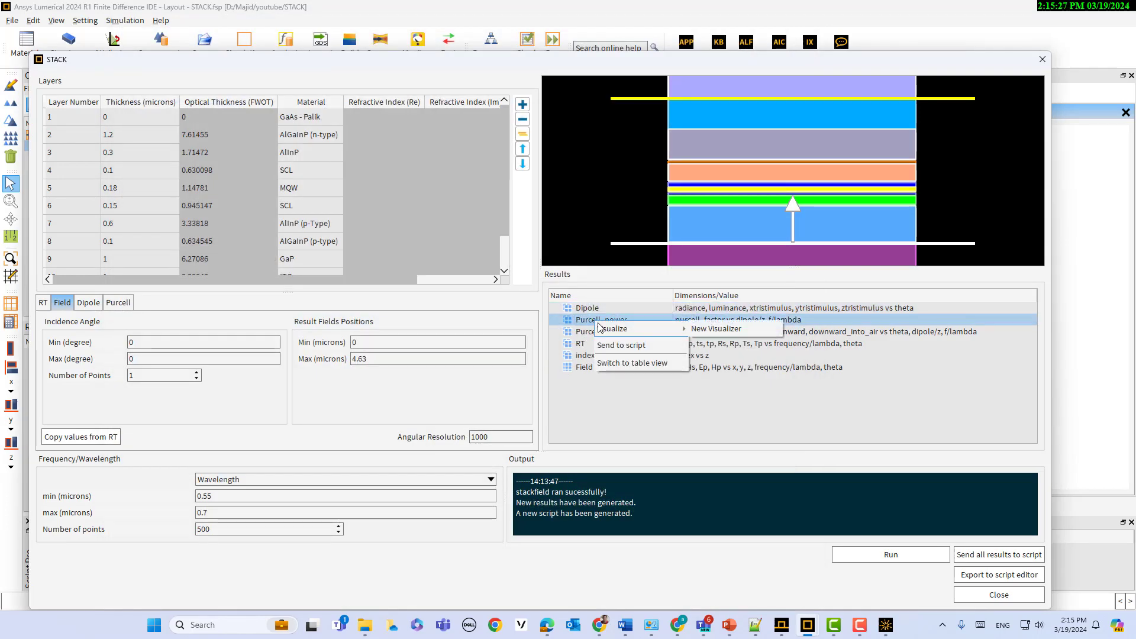
left_click(715, 329)
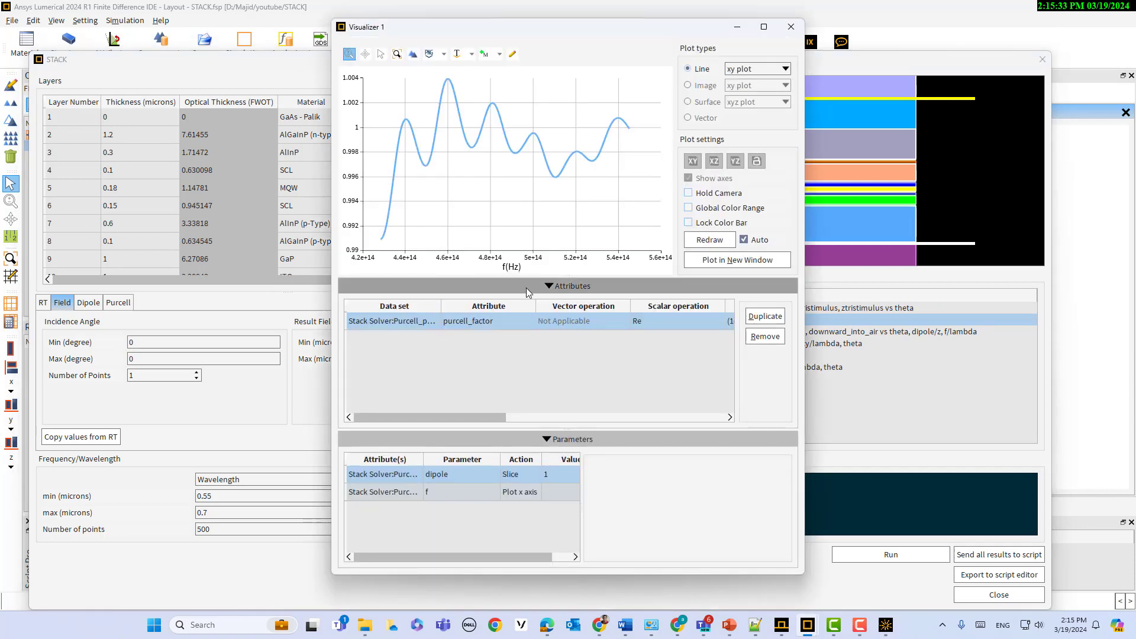
- Put the x-axis on wavelength lambda in micro (1e-6) units, then close the plot
double_click(436, 494)
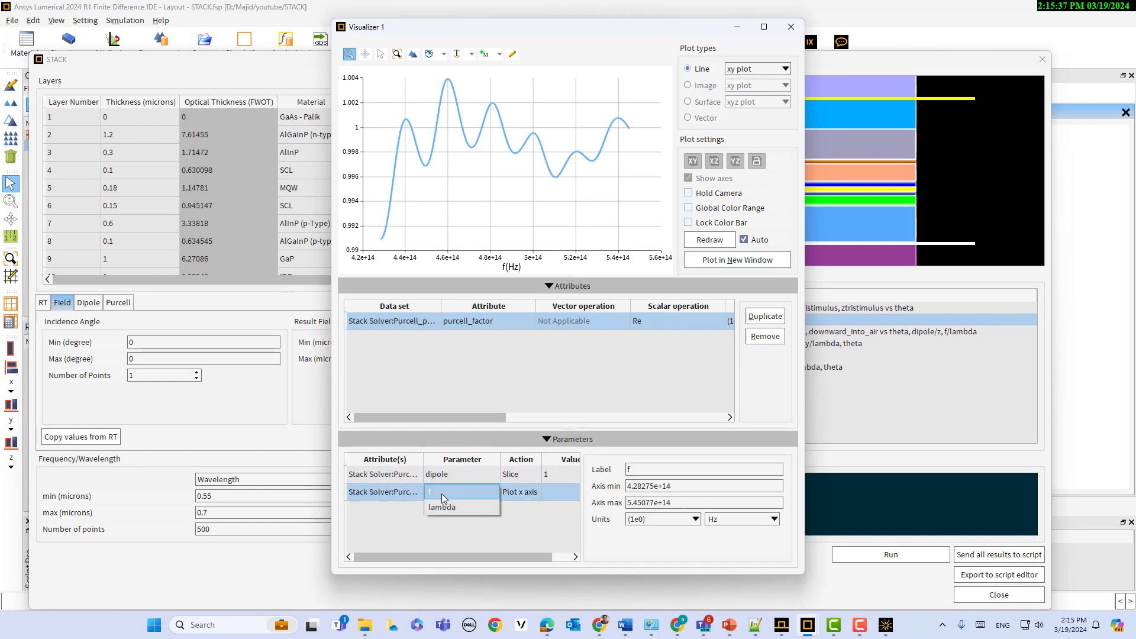
left_click(448, 508)
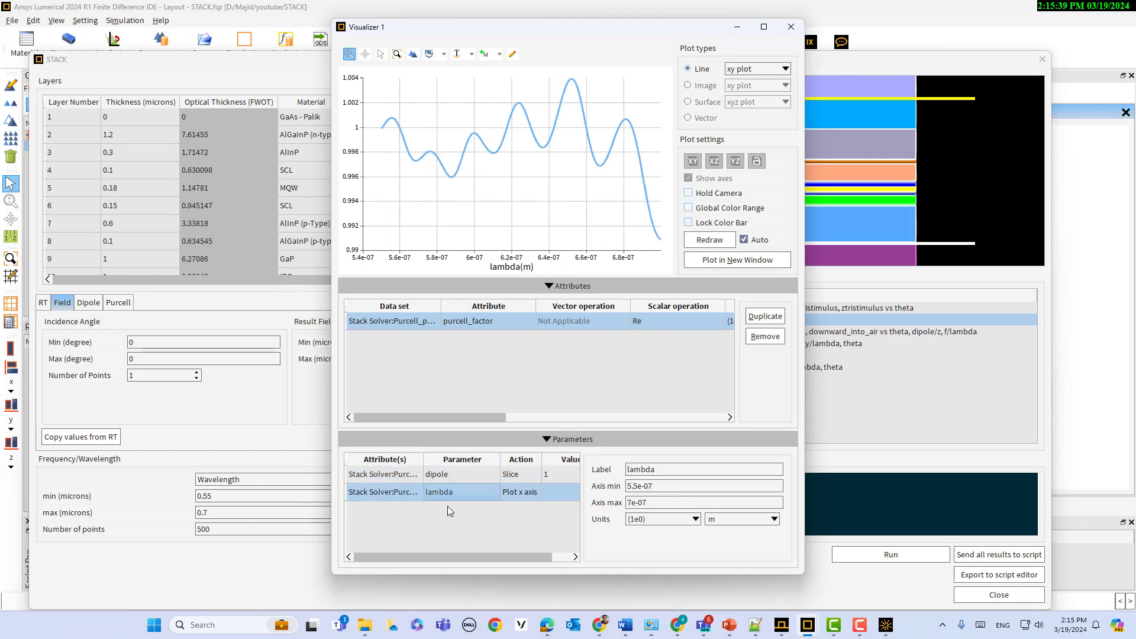
left_click(645, 524)
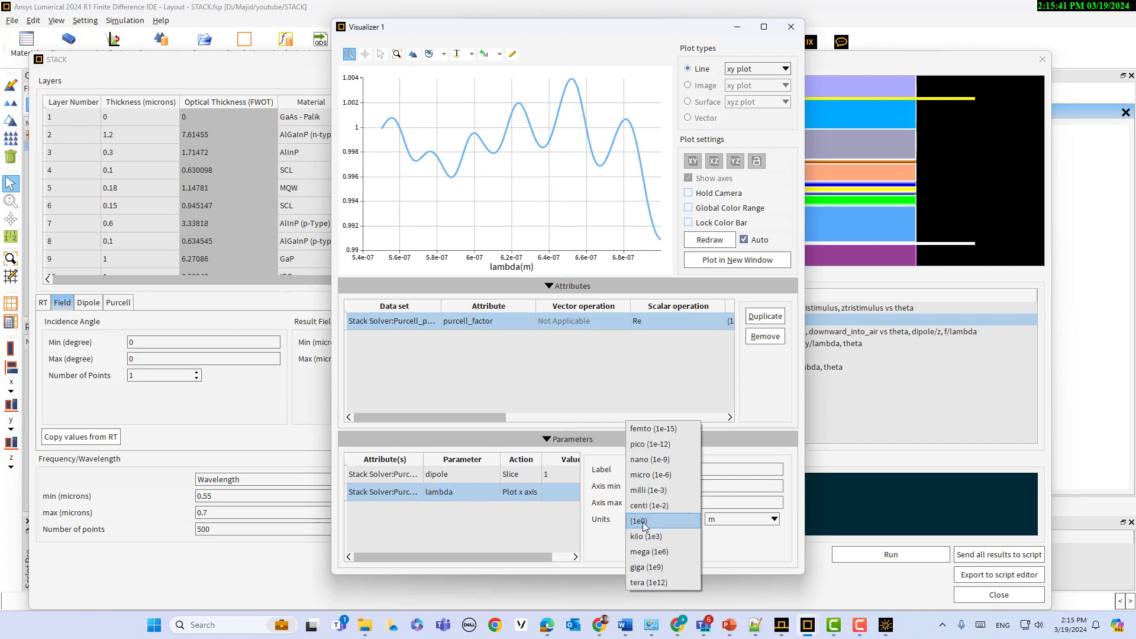
left_click(650, 475)
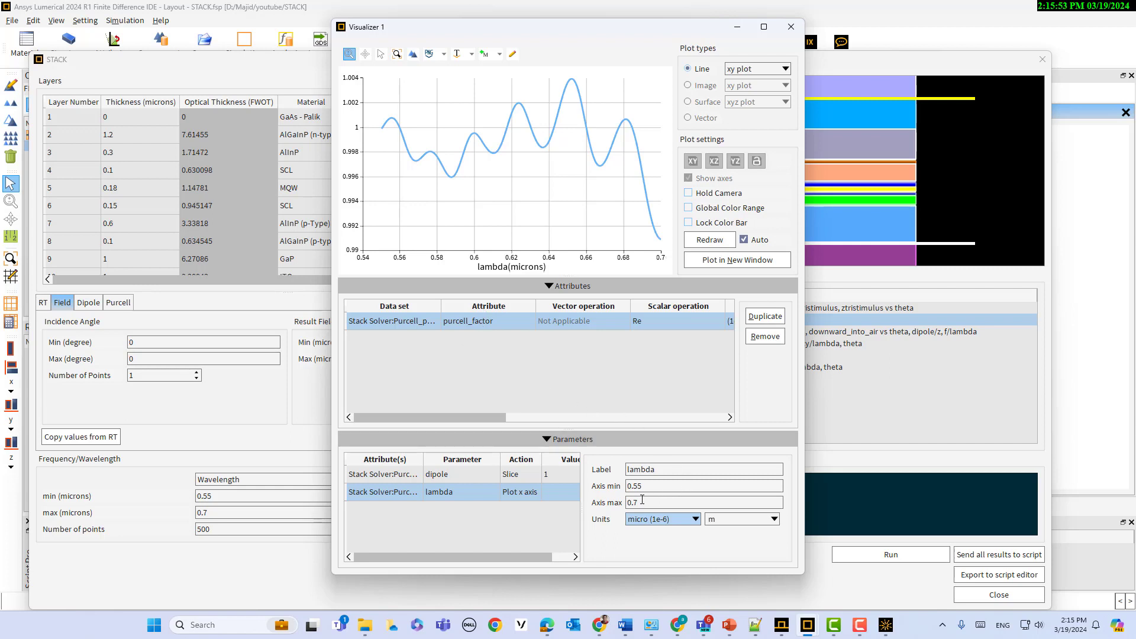
left_click(791, 26)
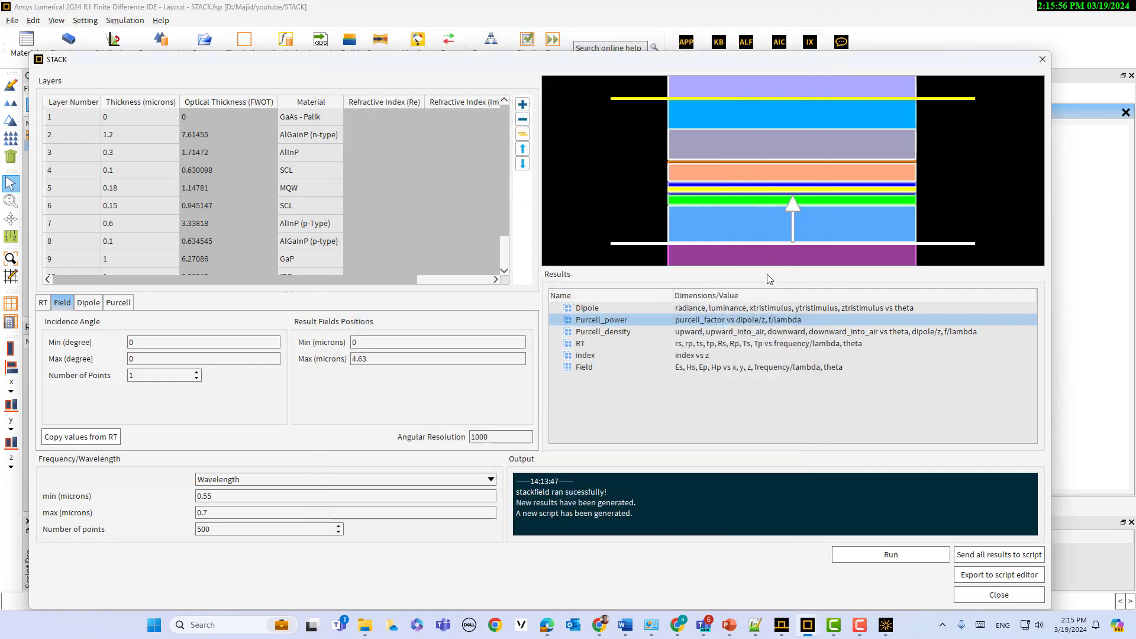
- Plot the Purcell_density result in a new Visualizer
left_click(713, 334)
right_click(712, 335)
mouse_move(744, 342)
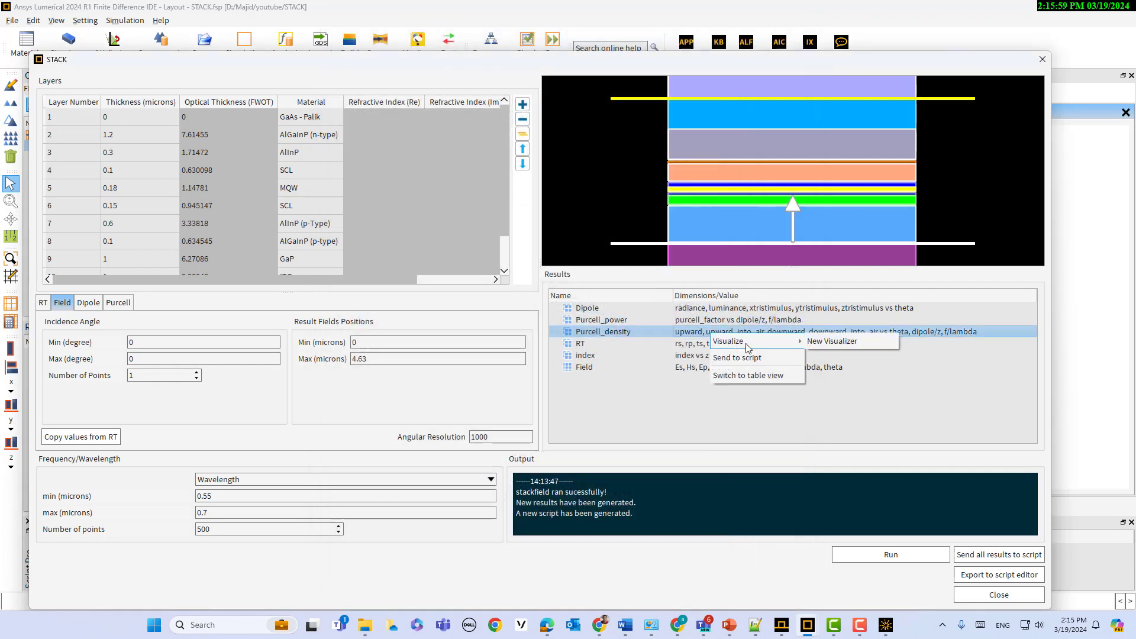
left_click(825, 340)
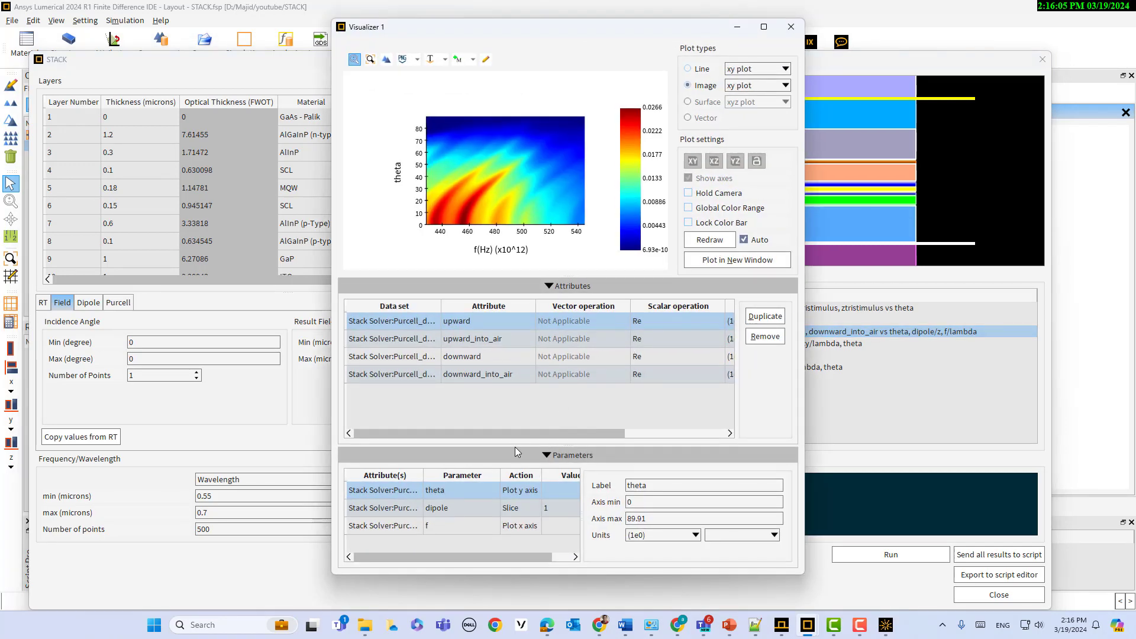
- Switch the x-axis from frequency f to wavelength lambda in microns
left_click(431, 527)
left_click(432, 527)
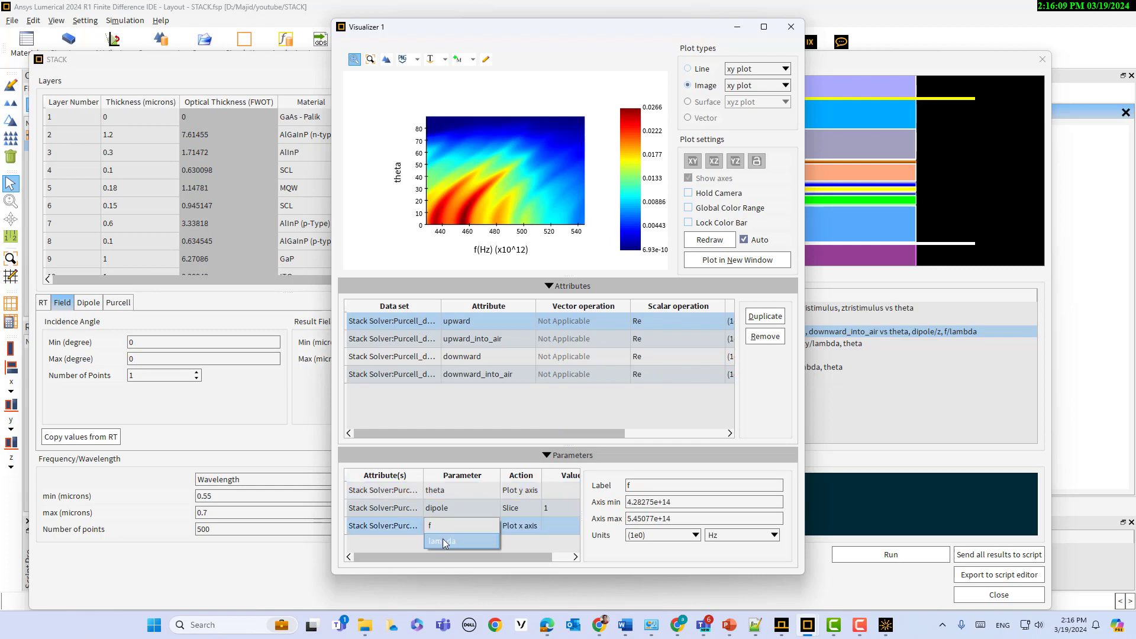
left_click(445, 541)
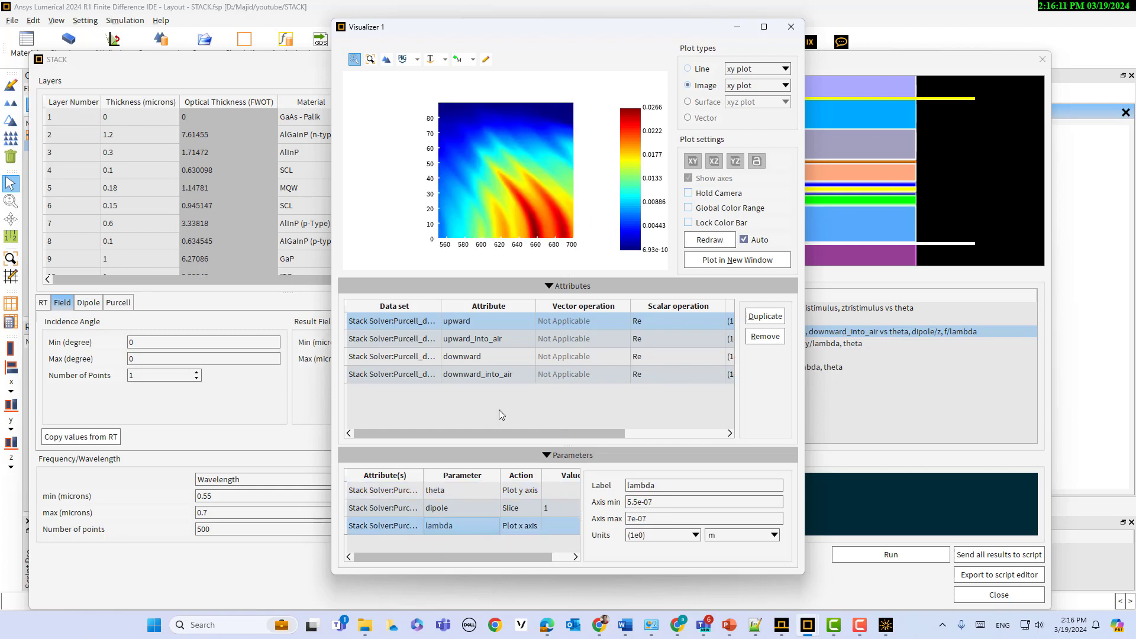
left_click(632, 535)
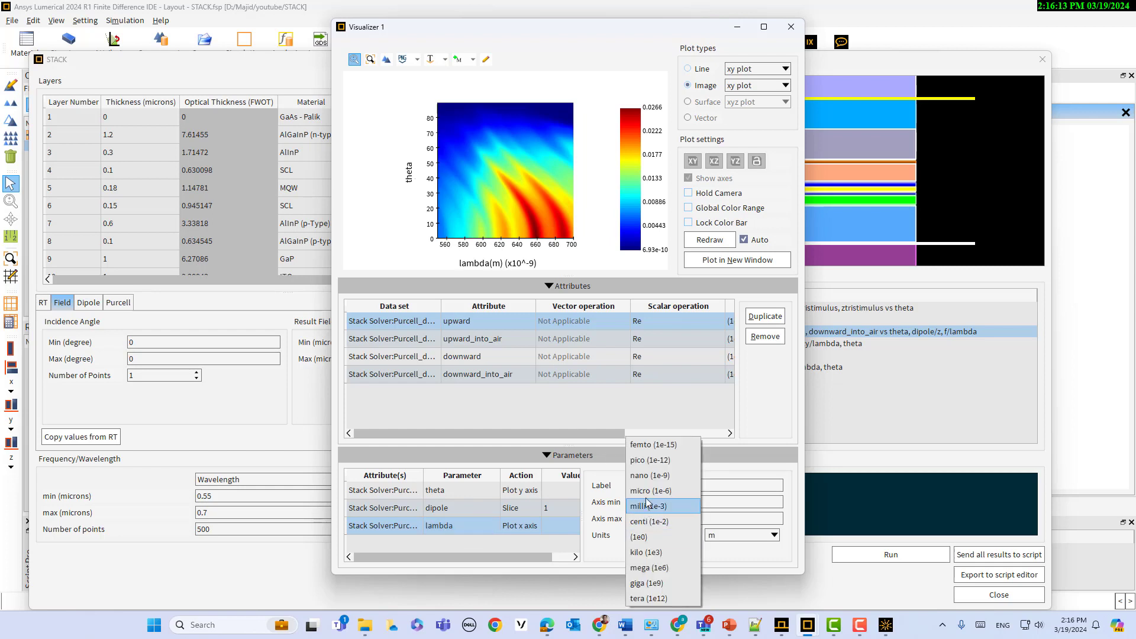
left_click(558, 394)
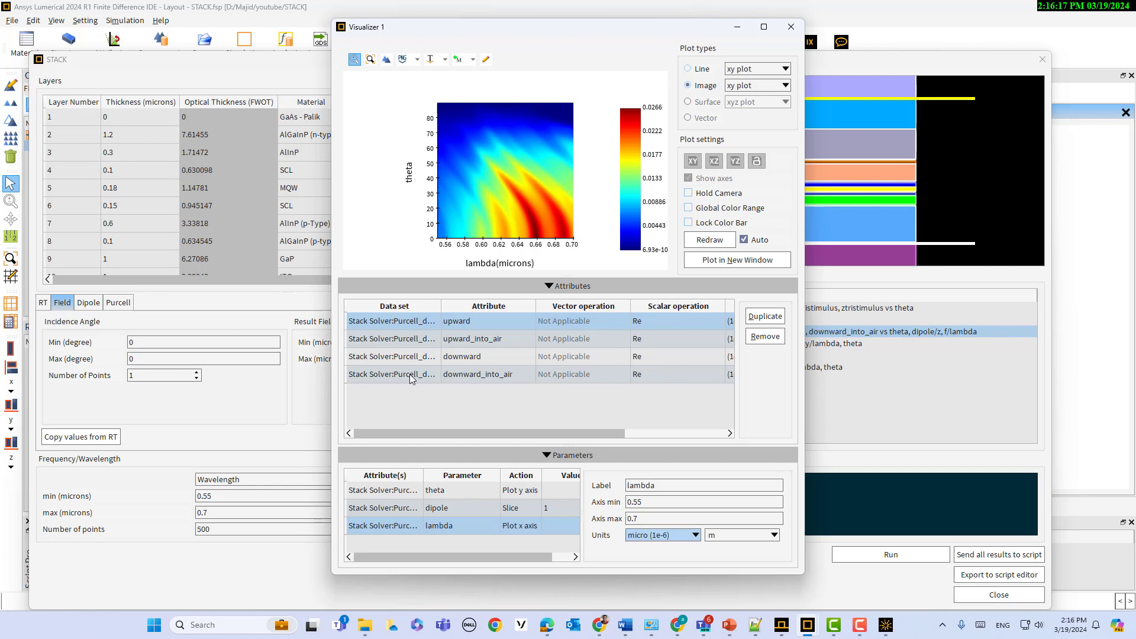
- Remove the downward and downward_into_air attributes, view upward and upward_into_air, then close the plot
left_click(400, 358)
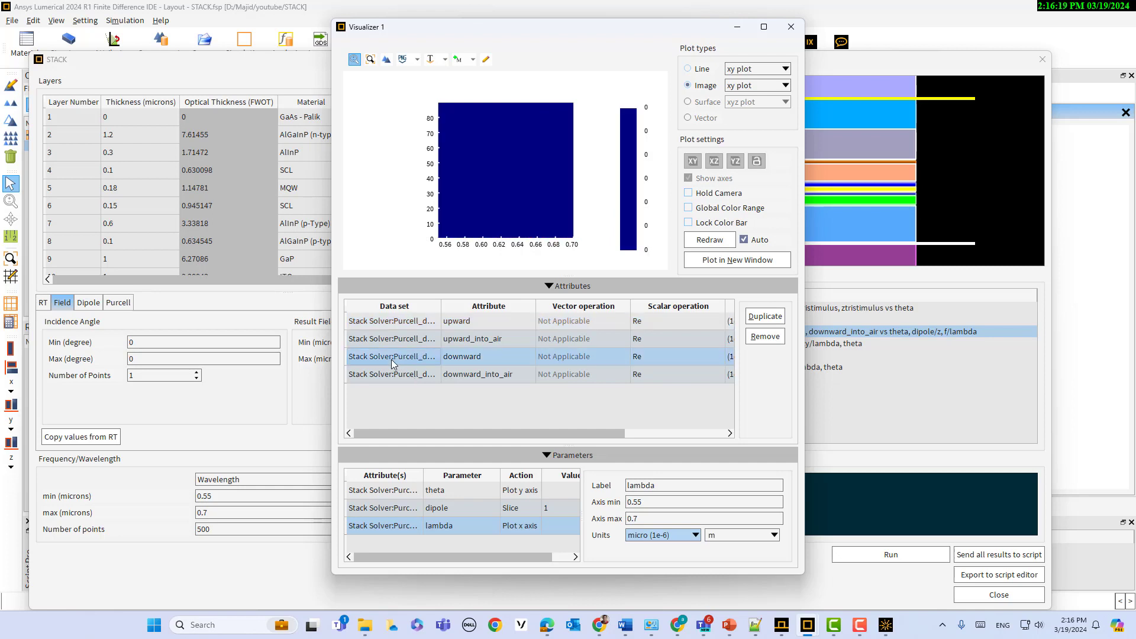
left_click(764, 336)
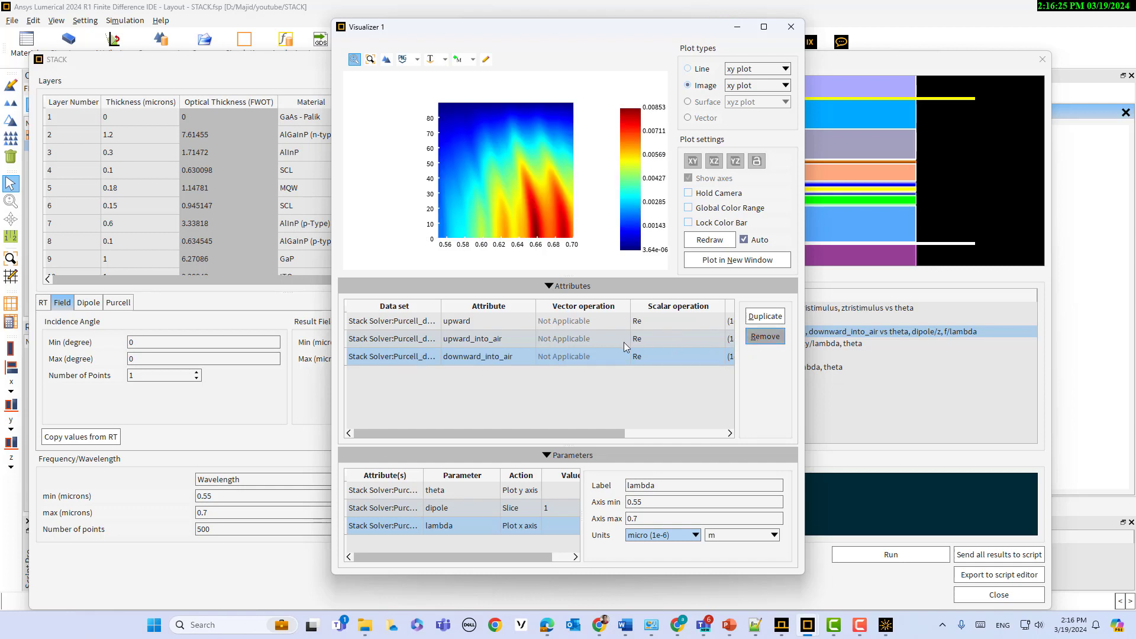
left_click(758, 338)
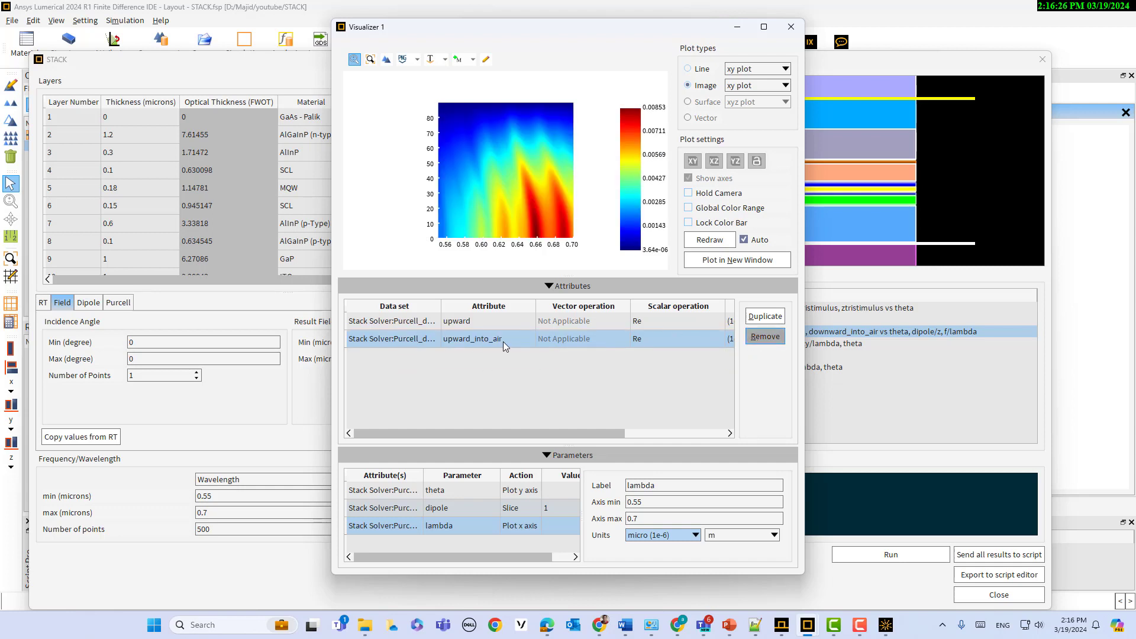
left_click(461, 322)
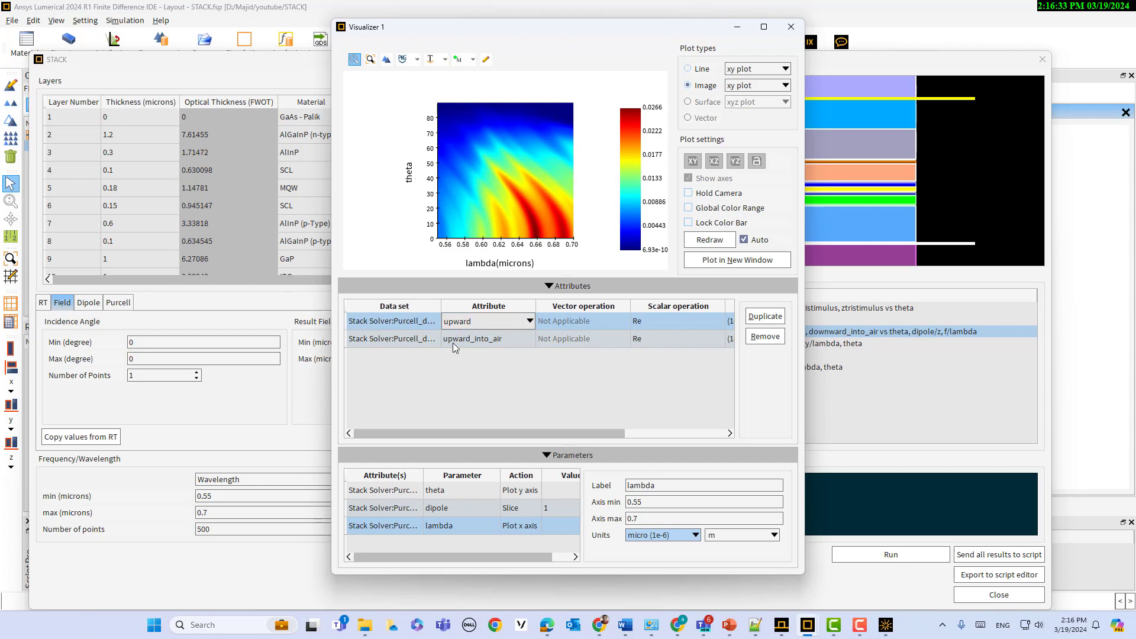
left_click(453, 342)
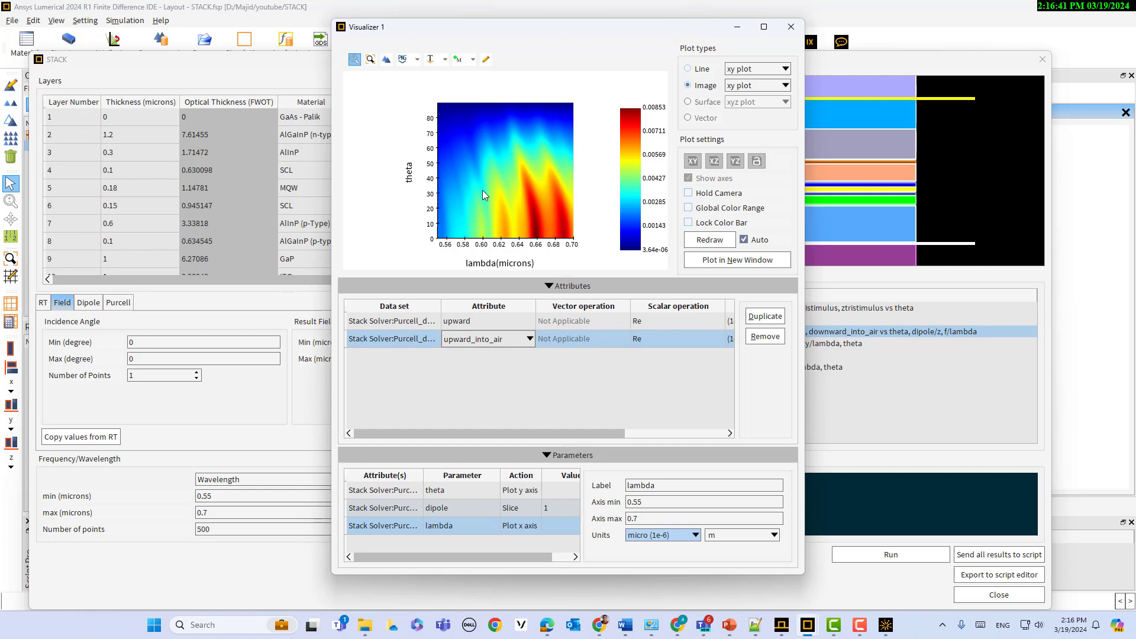
left_click(791, 27)
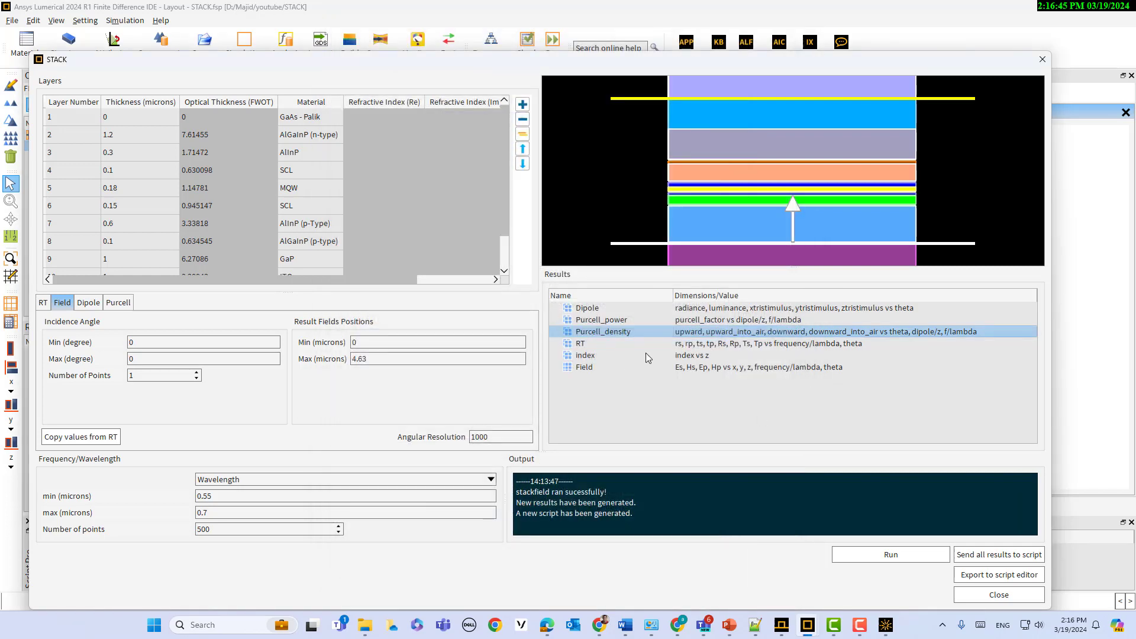
- Plot the index result against z in a new Visualizer with micron units, then close it
left_click(586, 357)
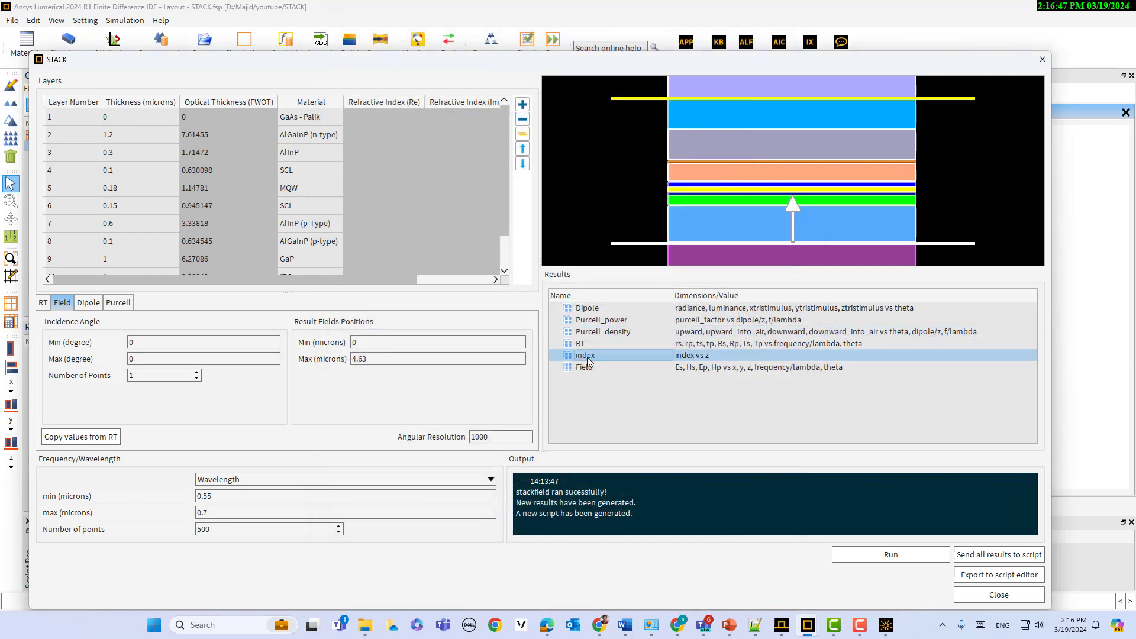
right_click(588, 359)
mouse_move(608, 370)
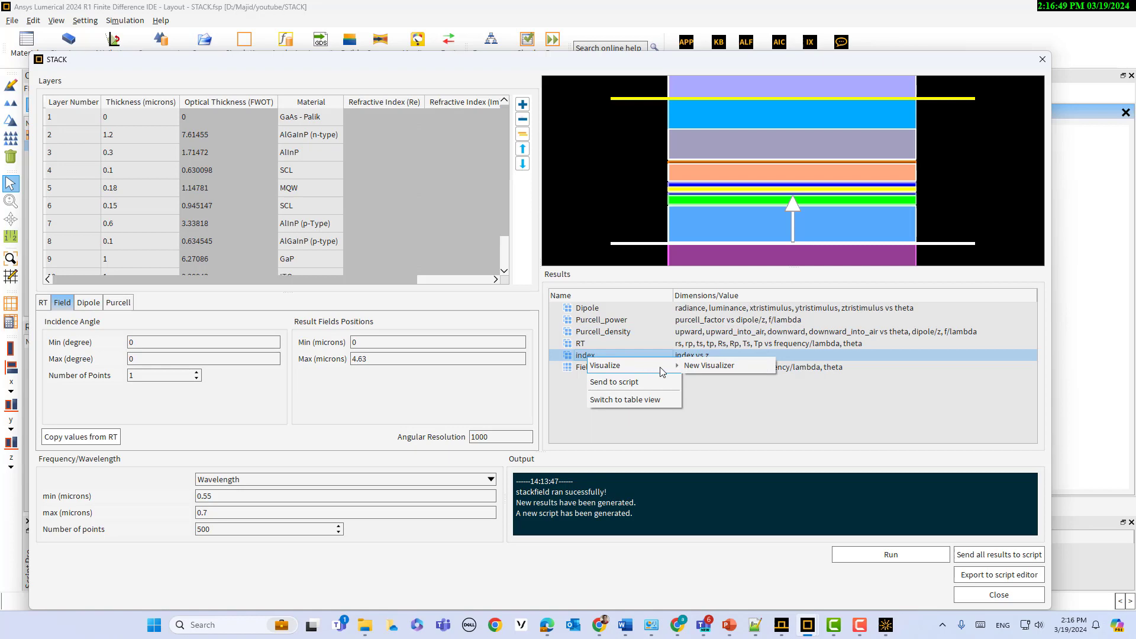
left_click(705, 365)
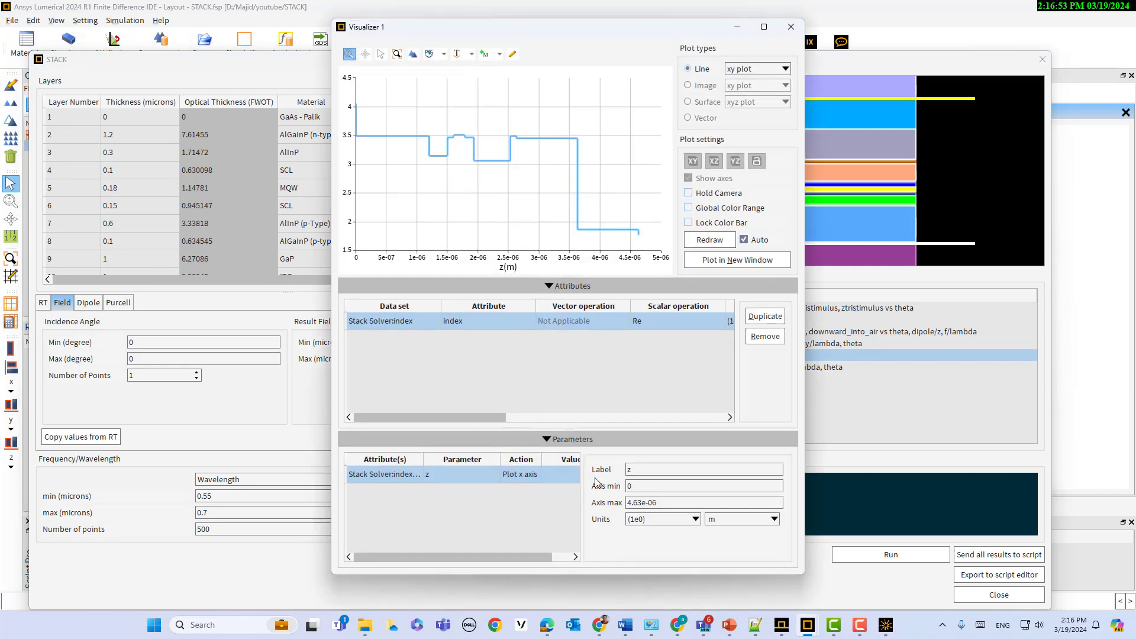
left_click(645, 521)
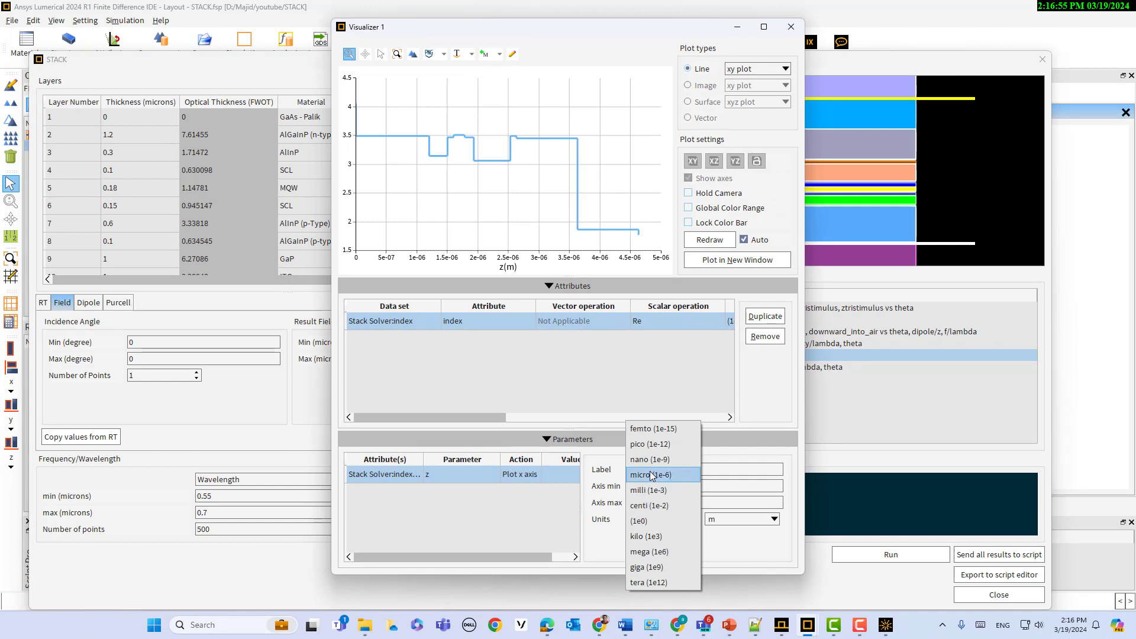
left_click(651, 475)
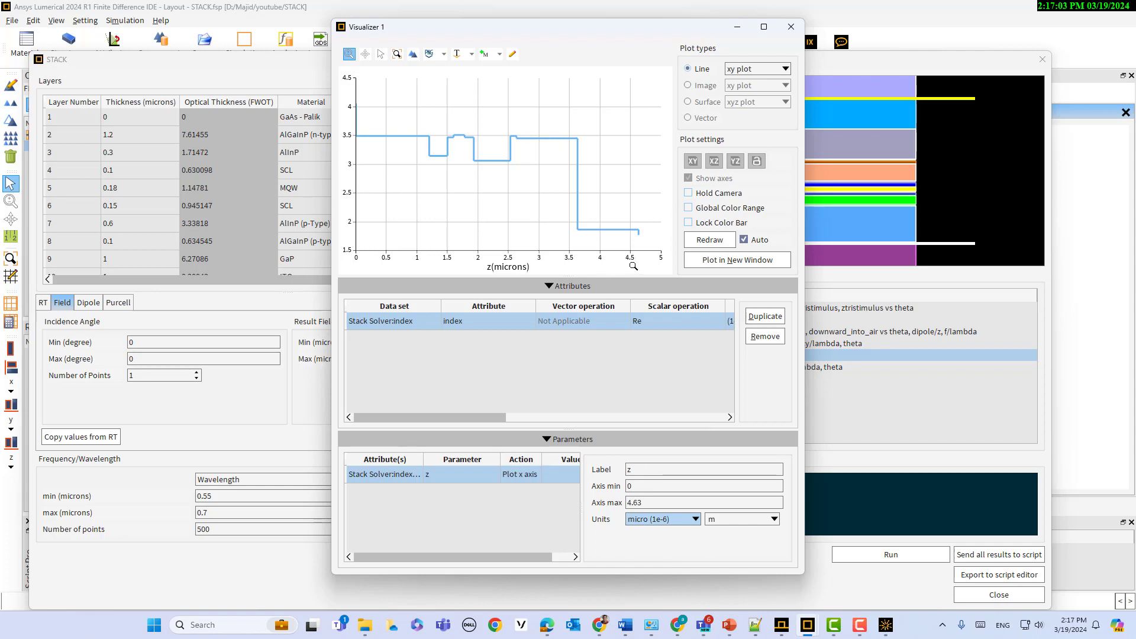
left_click(796, 27)
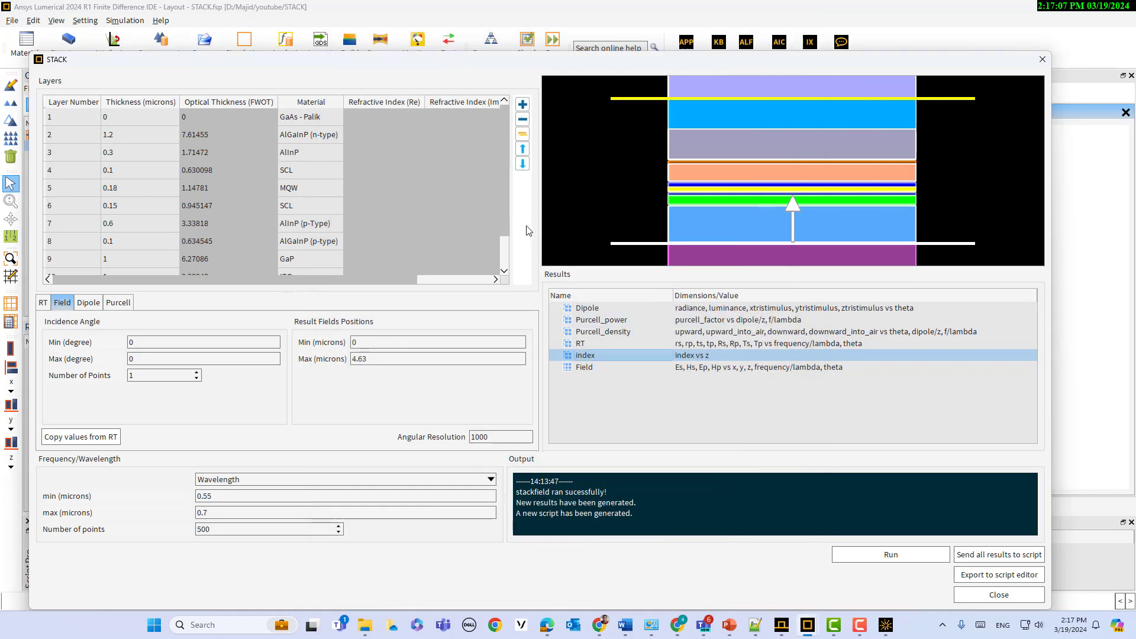
- Export the STACK setup to the Script File Editor and review the 21-line stackfield script
left_click(986, 579)
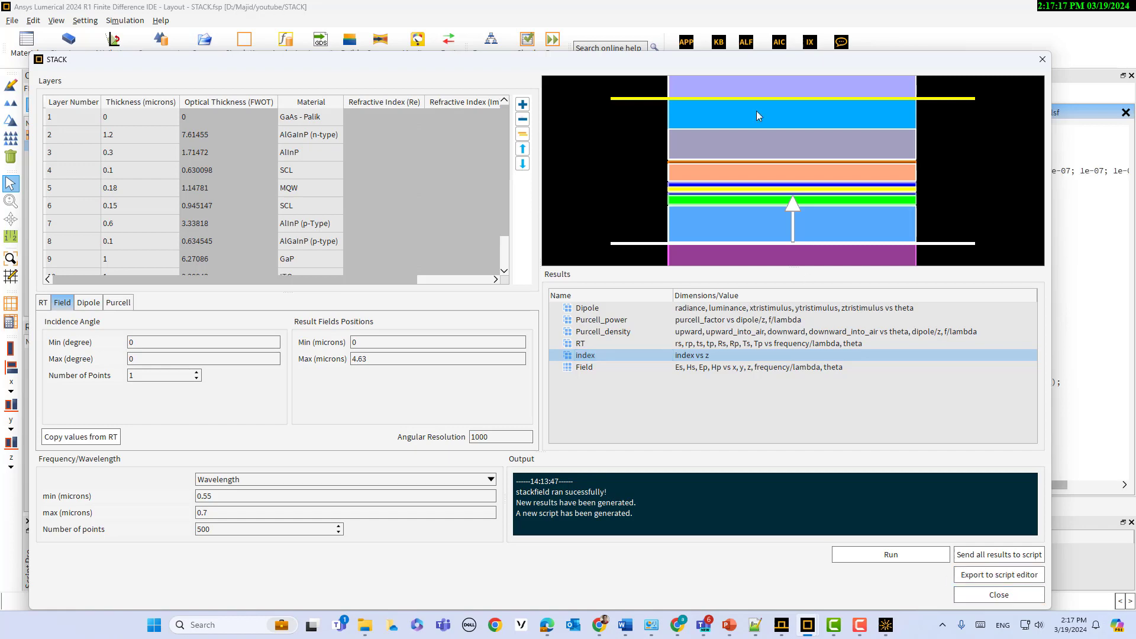
left_click_drag(910, 62, 573, 45)
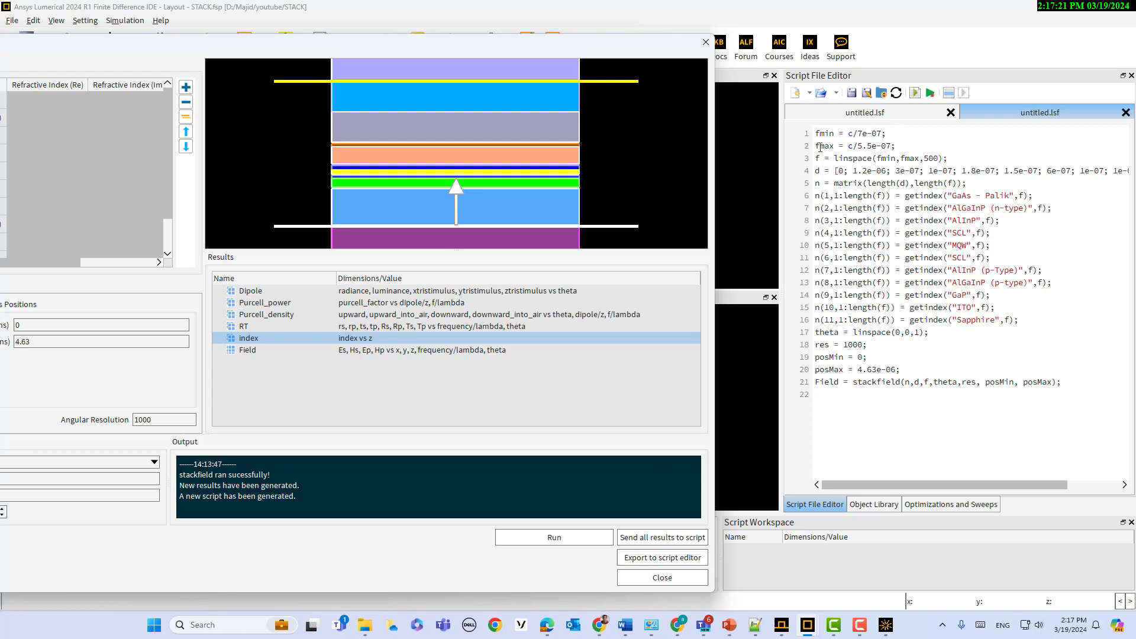
left_click_drag(815, 135, 909, 397)
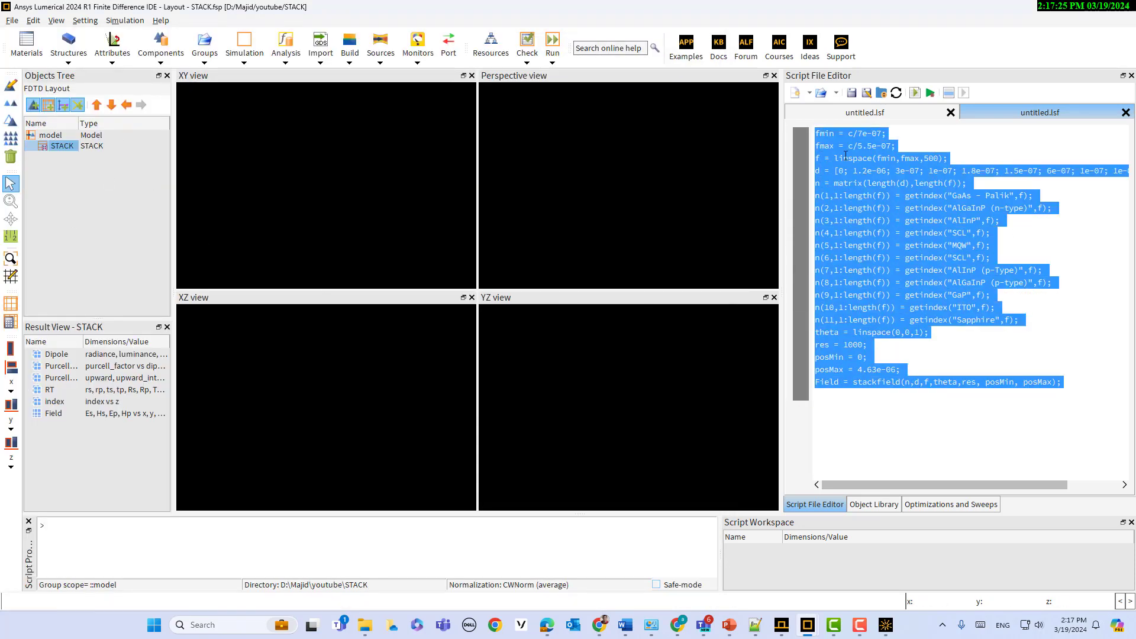
left_click(953, 255)
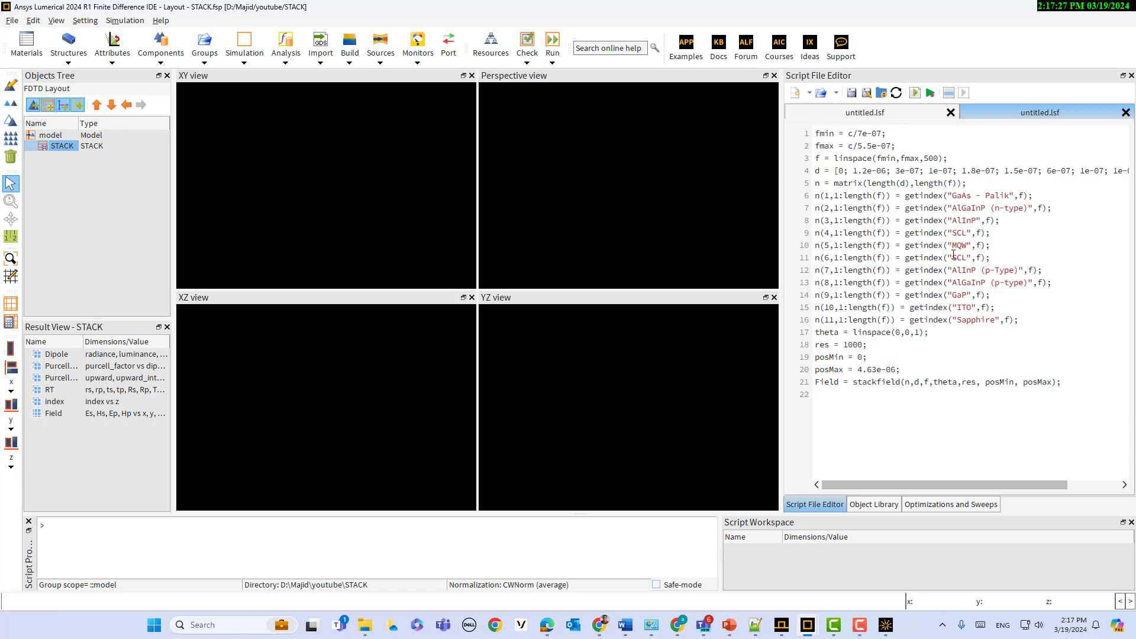
left_click(919, 208)
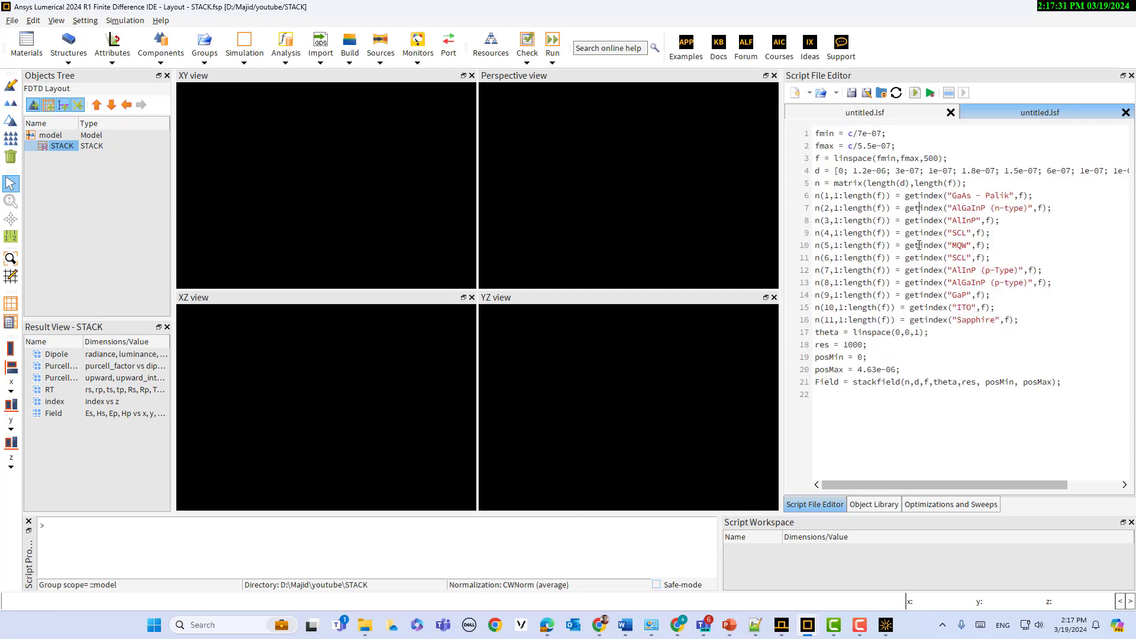